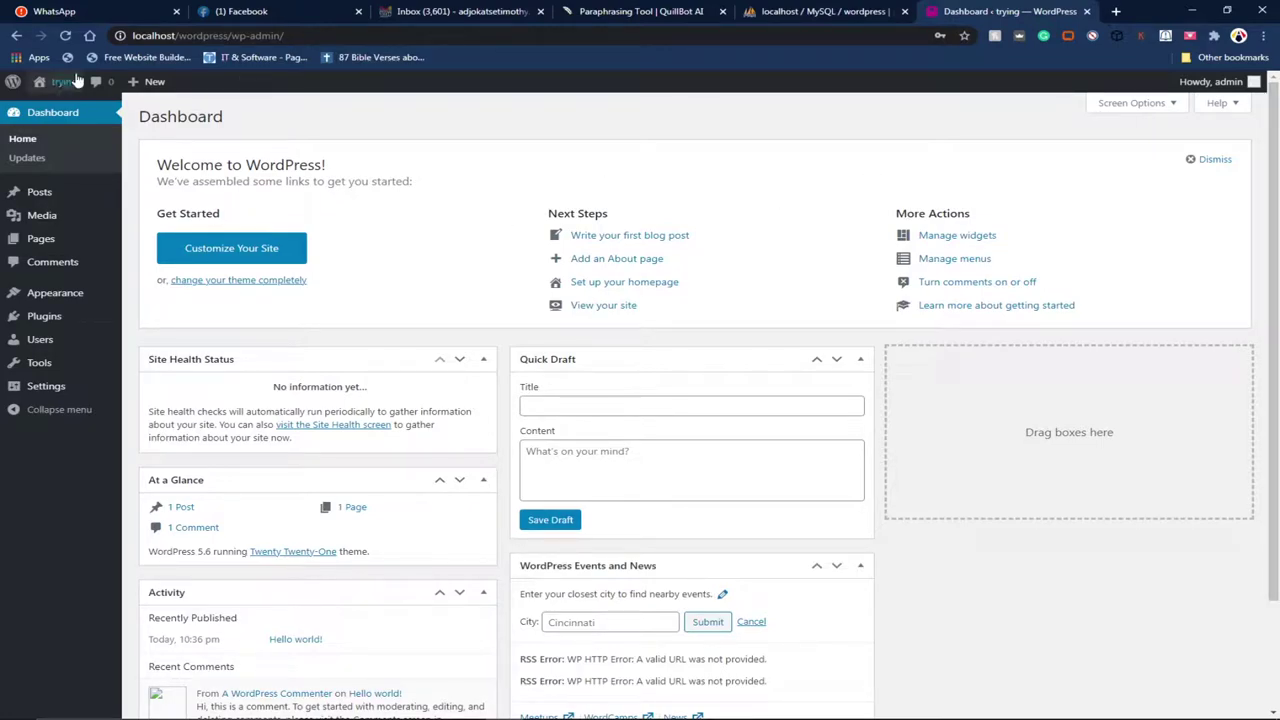
Bring up the Settings flyout in the dashboard's admin sidebar.
mouse_move(55, 394)
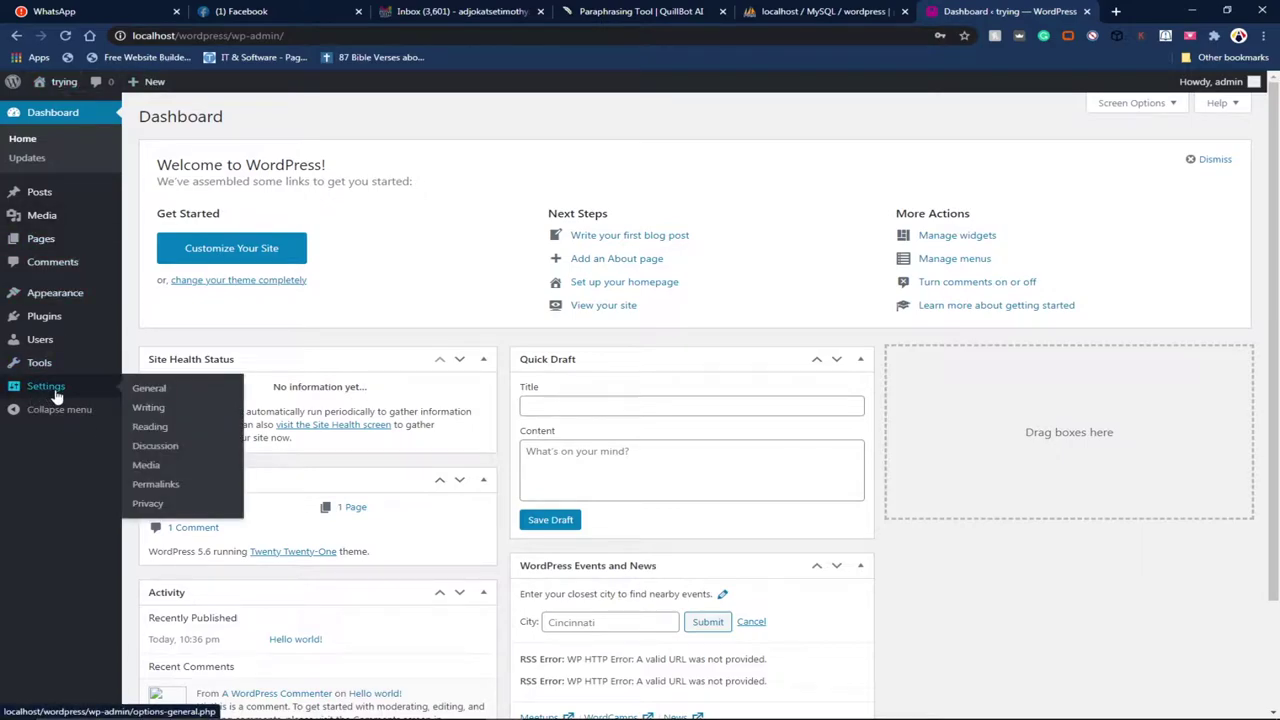
Open Permalink Settings, choose the Post name (/%postname%/) structure, and save it.
click(157, 487)
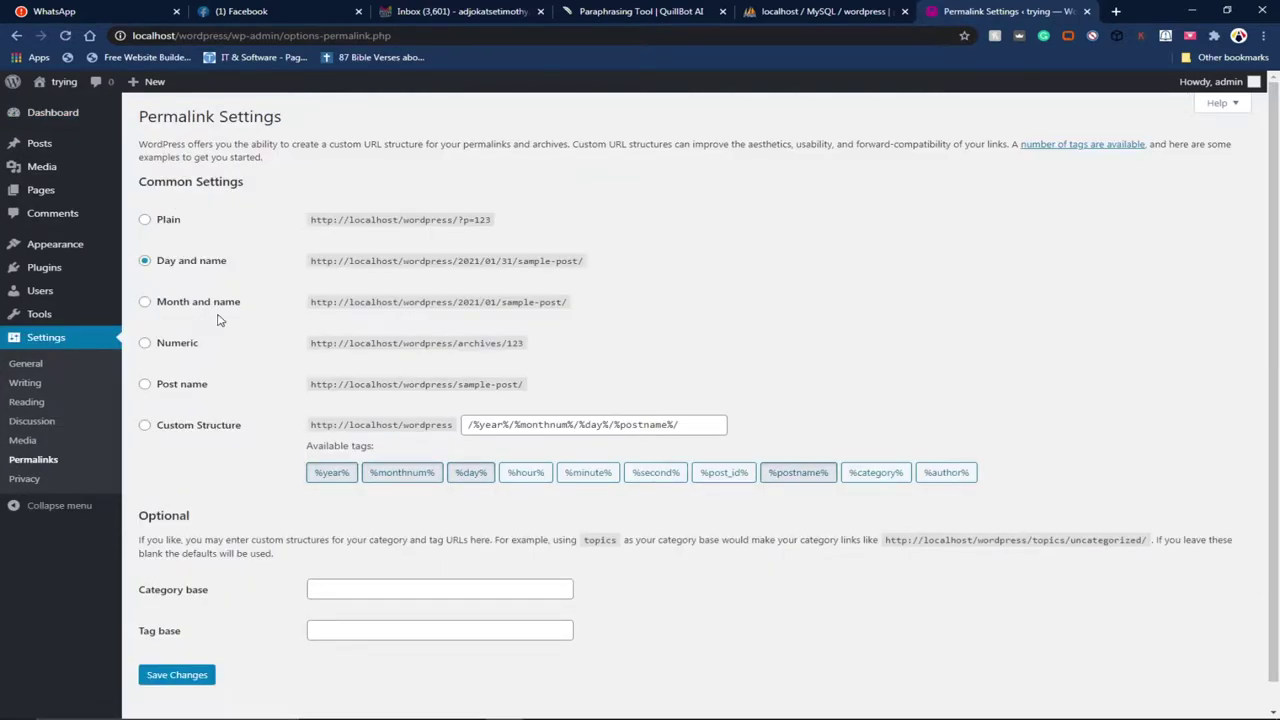
click(181, 387)
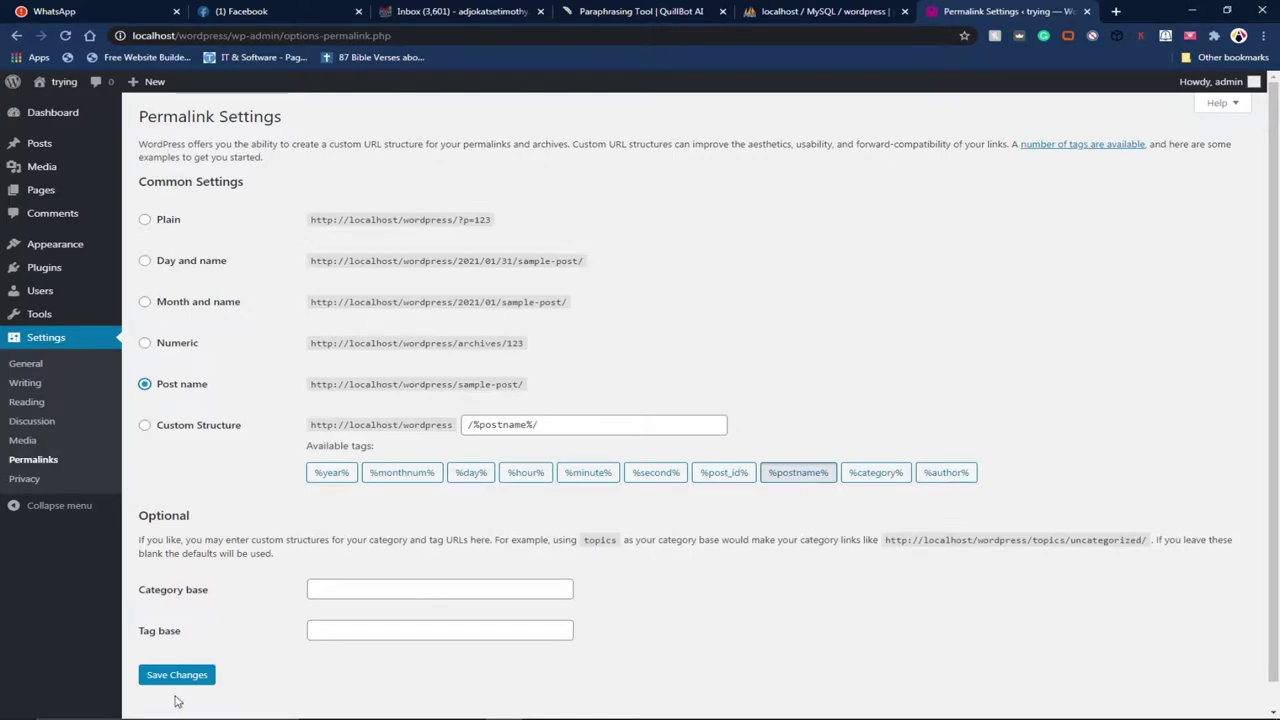
scroll(286, 646, down, 1)
click(193, 650)
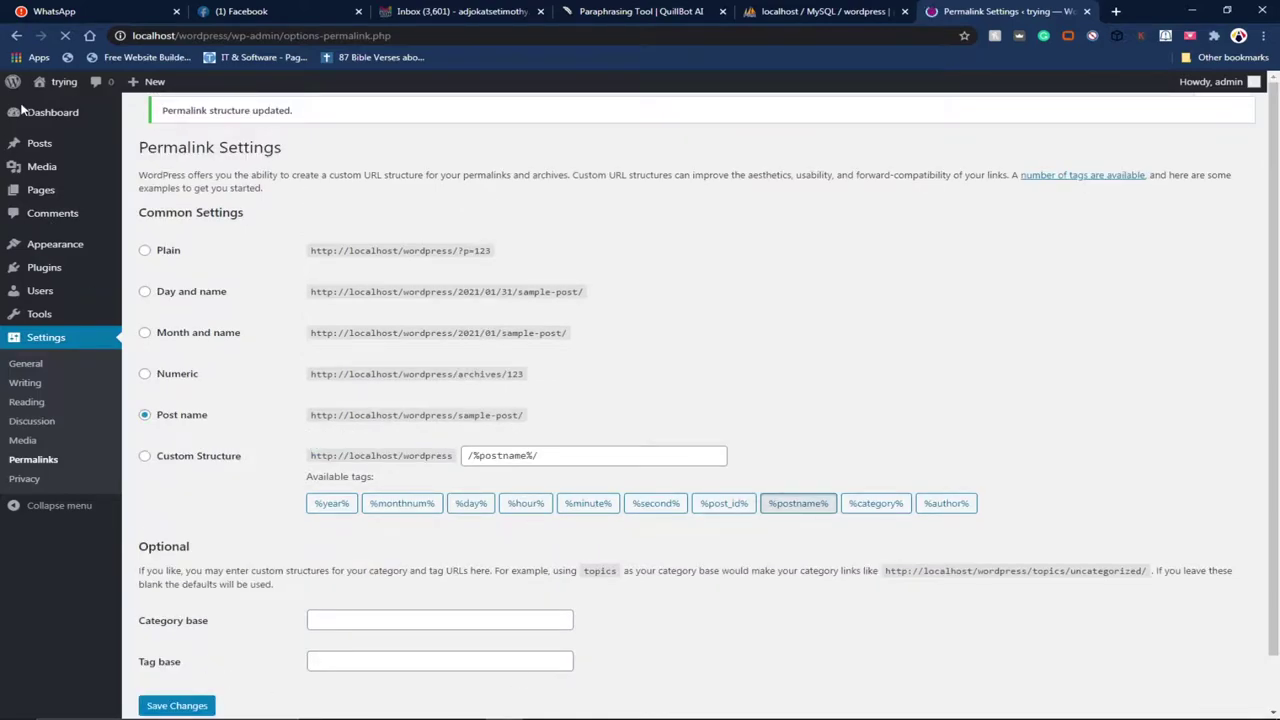
Open the site's front page, with its Hello world! post, in a new browser tab.
mouse_move(64, 90)
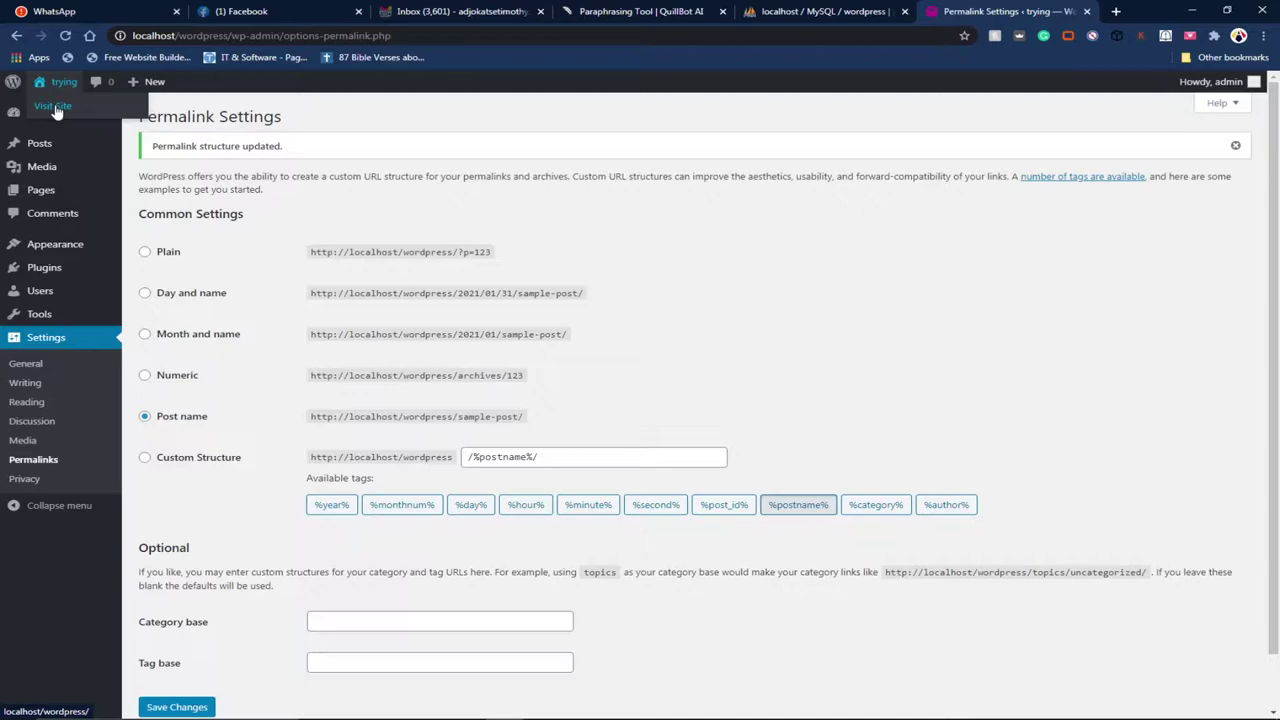
right_click(55, 106)
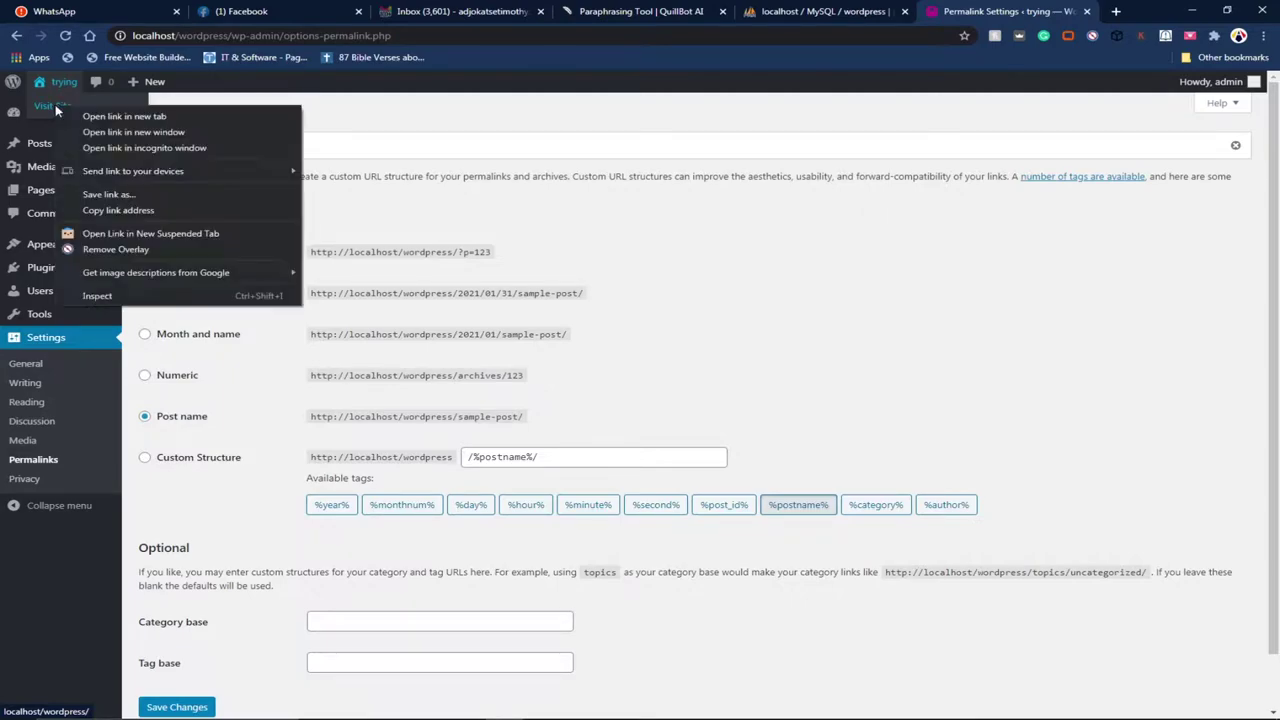
click(90, 117)
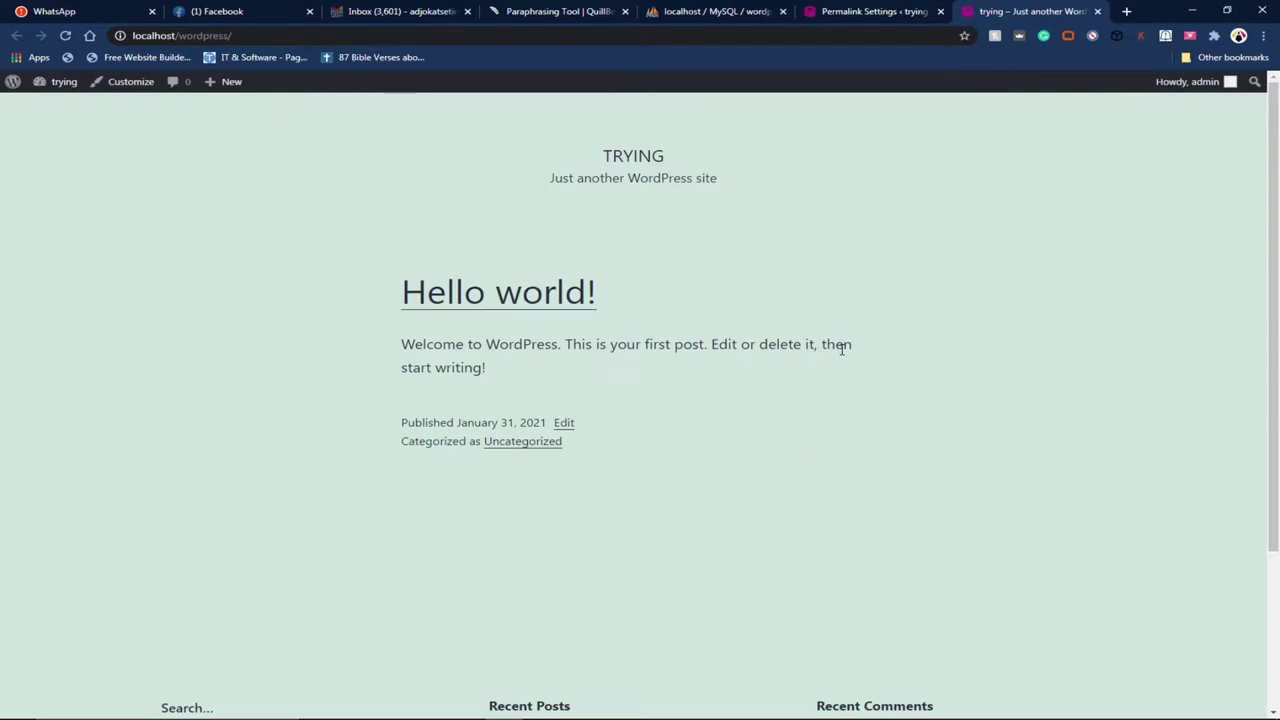
scroll(841, 349, down, 3)
scroll(841, 355, up, 3)
Back in the admin tab, go to Appearance > Themes and activate Twenty Nineteen.
click(840, 10)
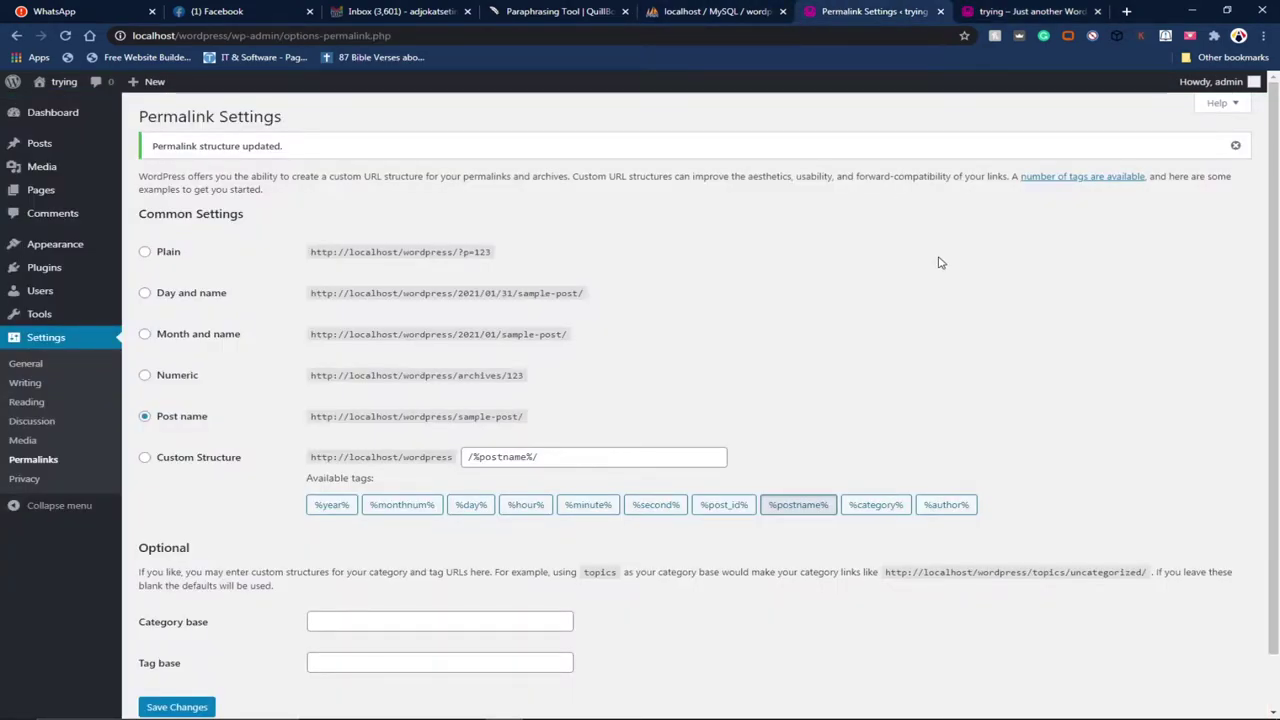
mouse_move(90, 248)
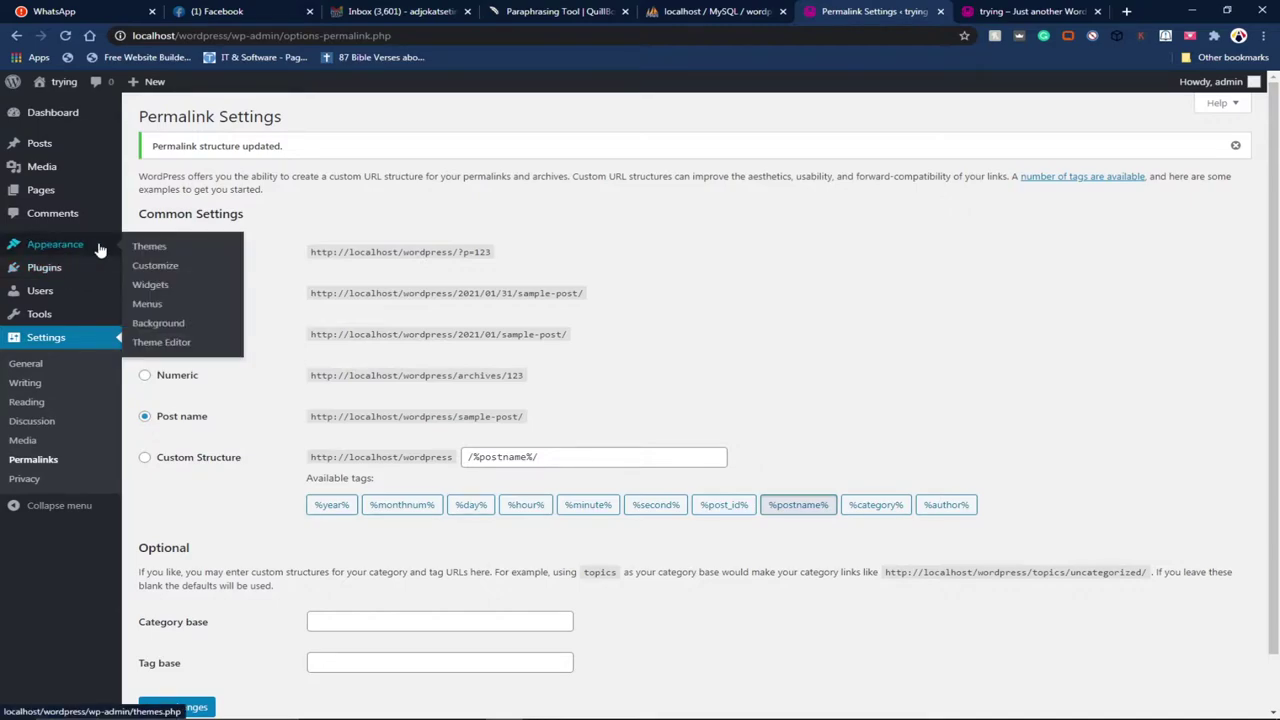
click(148, 249)
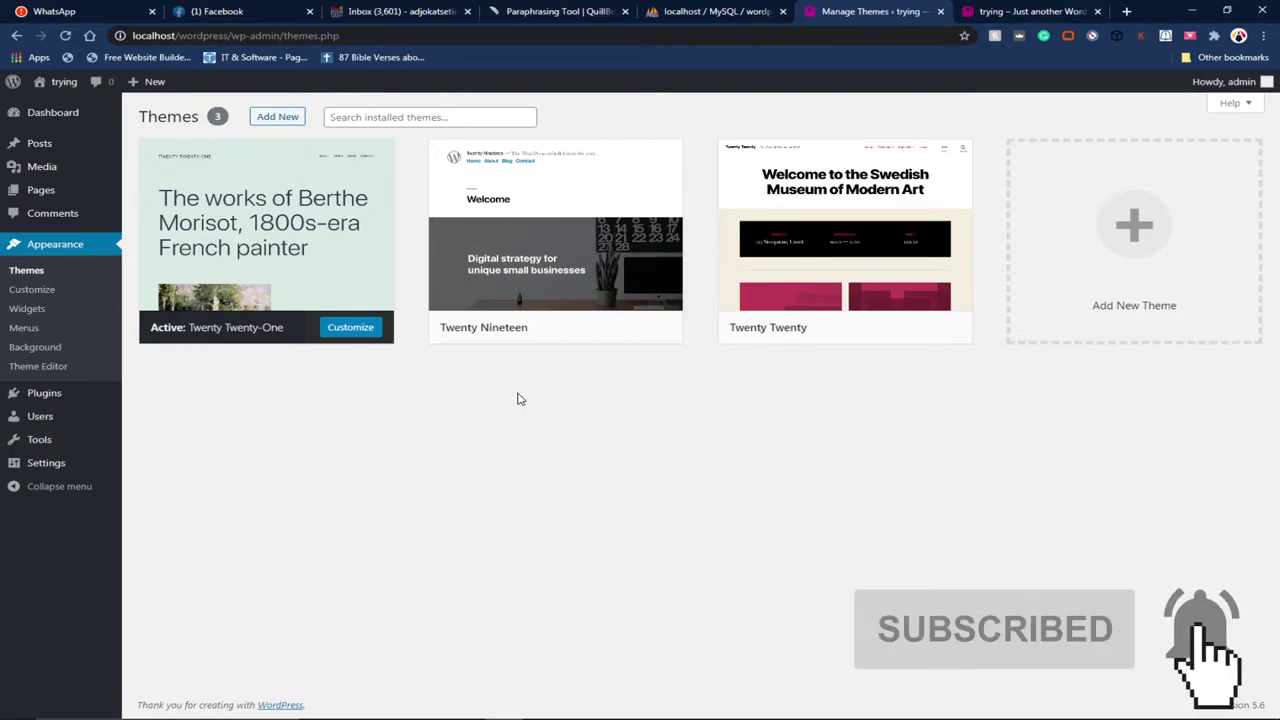
mouse_move(514, 287)
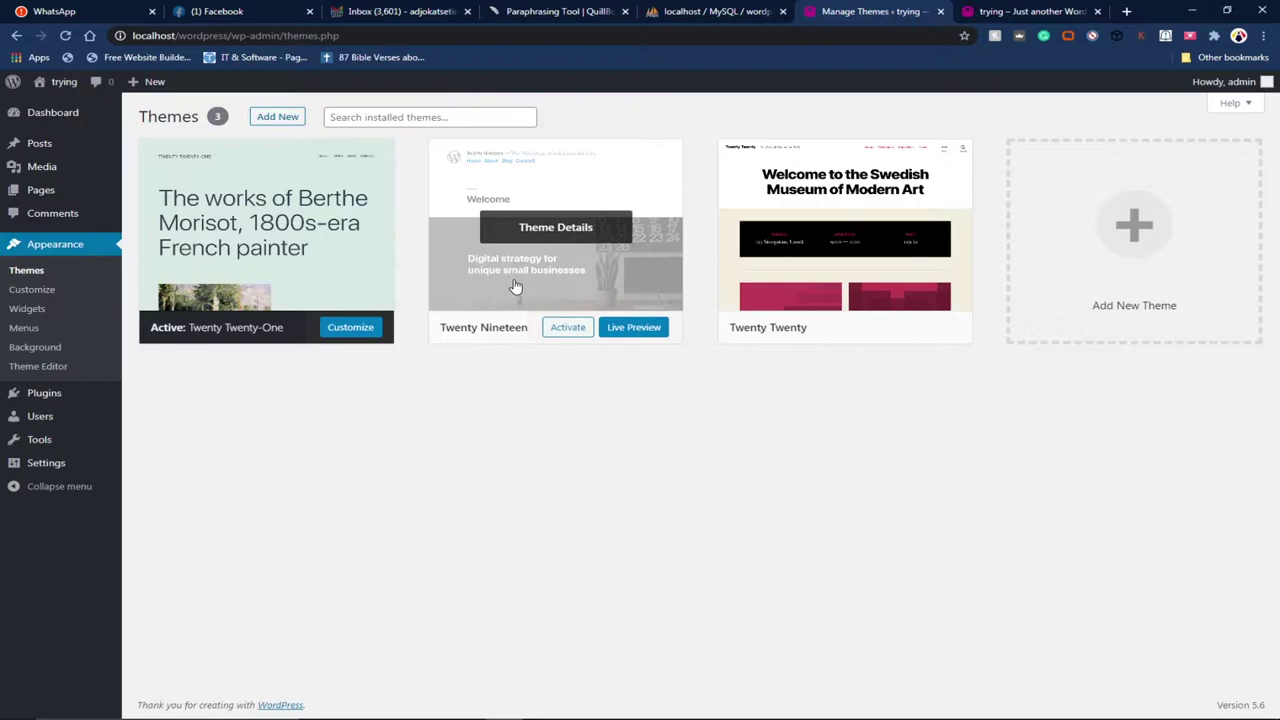
click(571, 329)
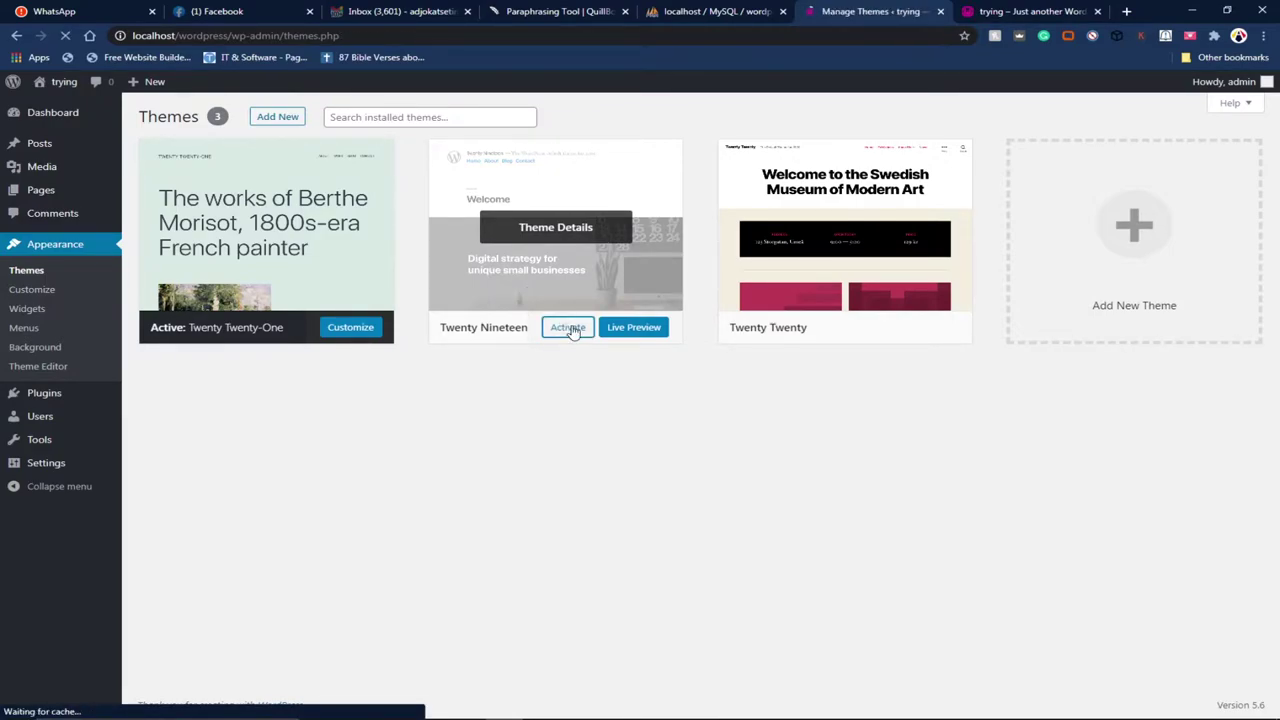
Reload the front-page tab to review the Twenty Nineteen design, then return to the Themes page.
click(1030, 11)
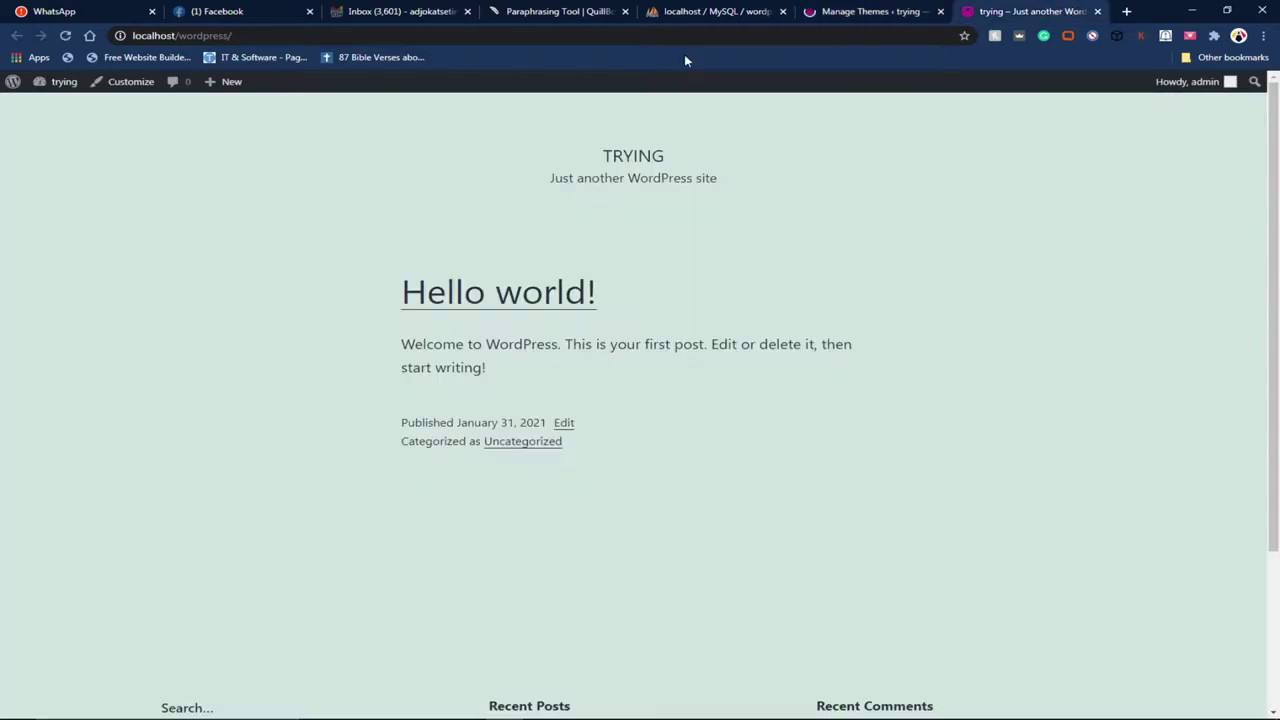
click(65, 35)
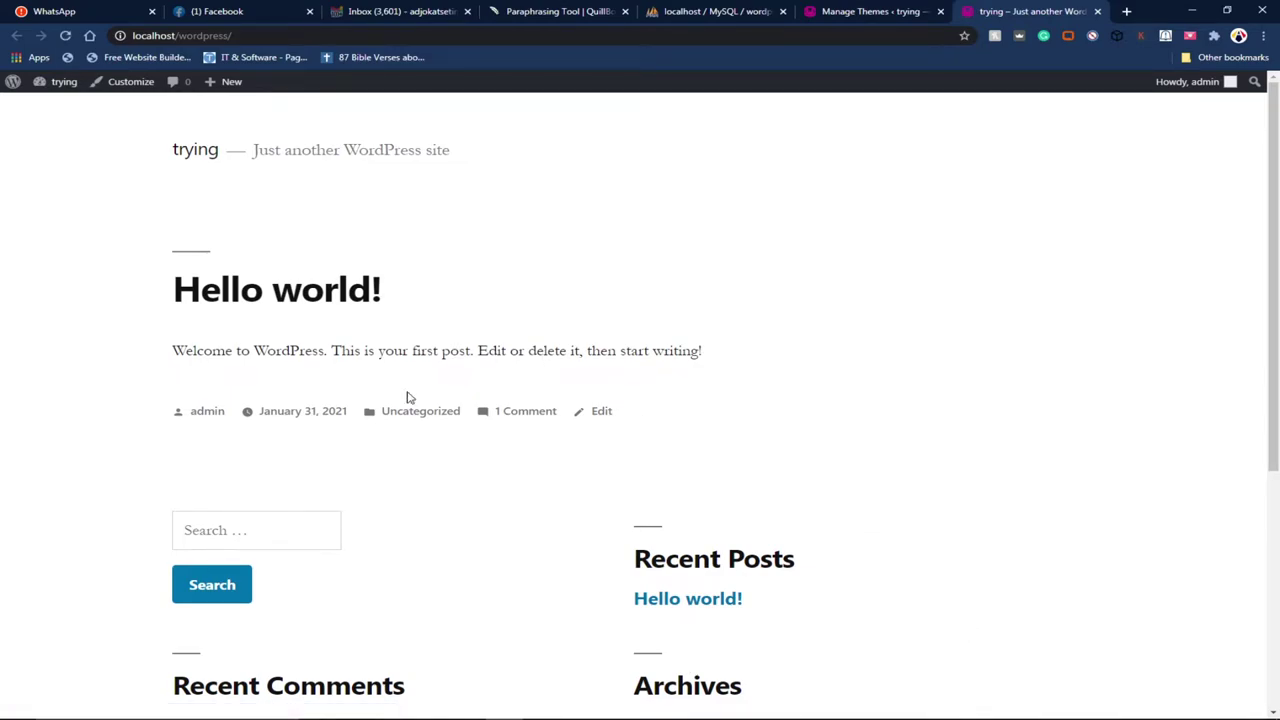
scroll(460, 434, down, 4)
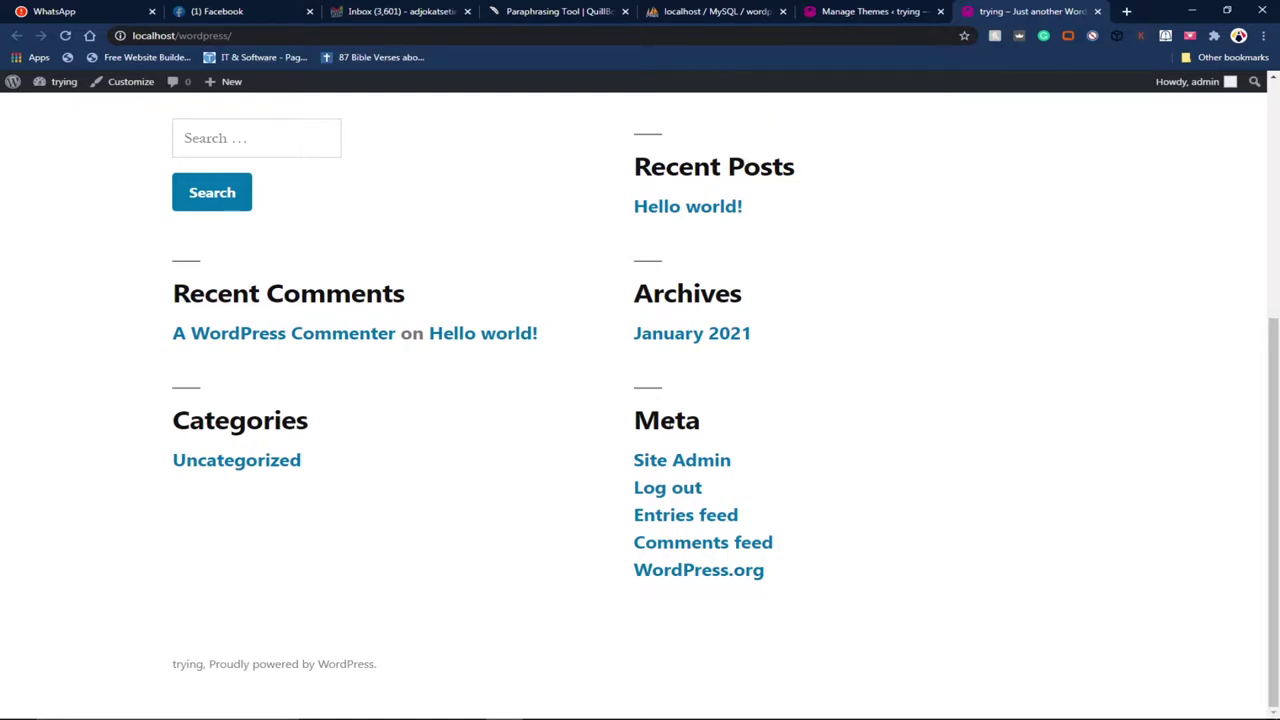
scroll(669, 405, up, 4)
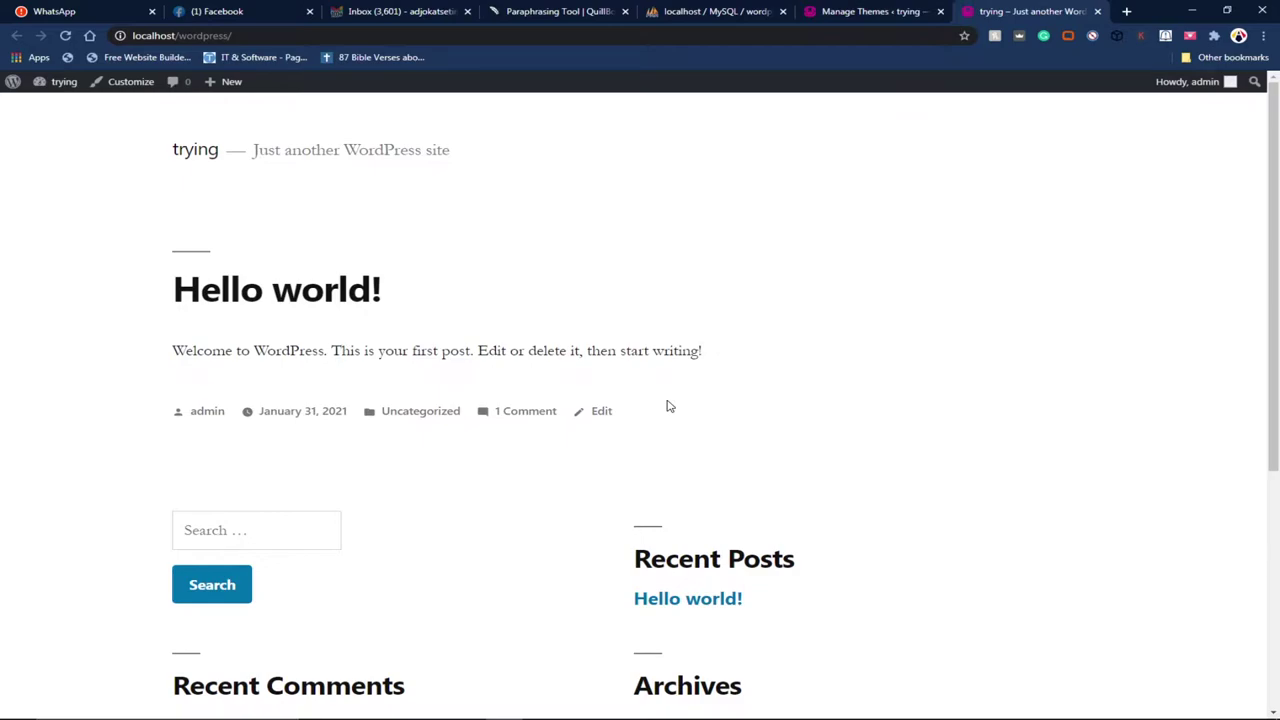
click(893, 11)
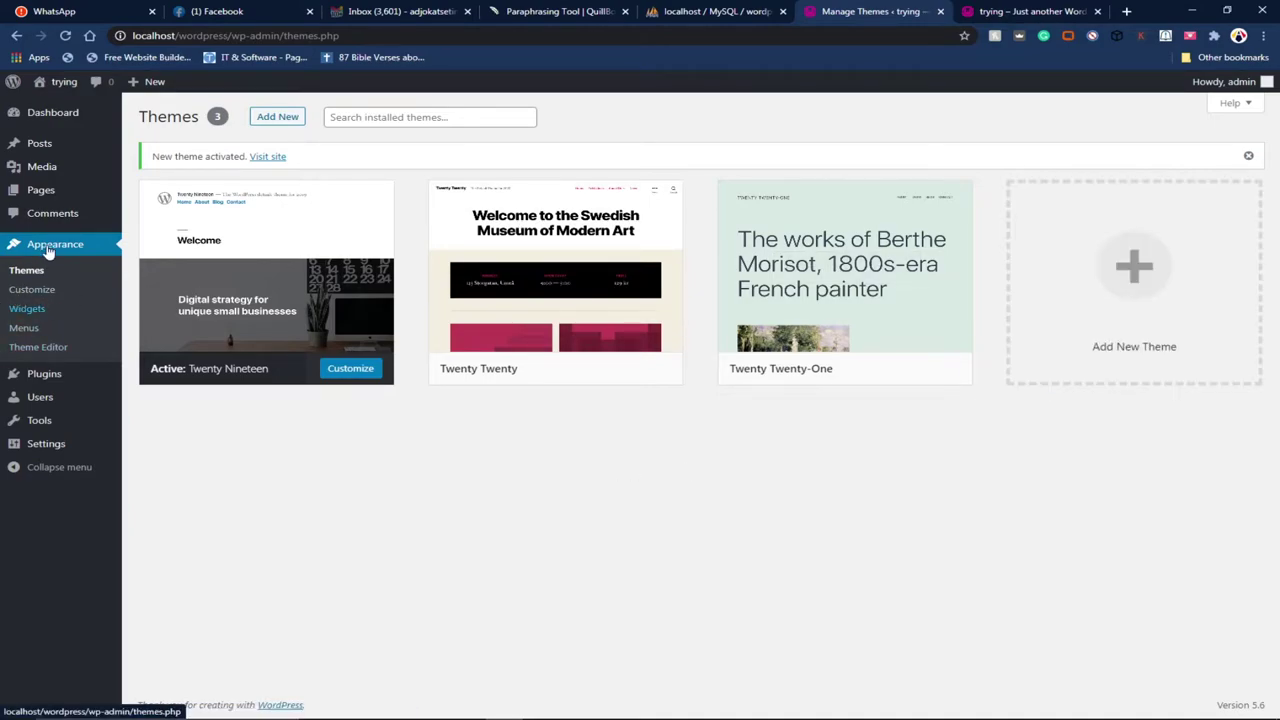
Open Appearance > Menus and create a new menu named 'main'.
click(32, 336)
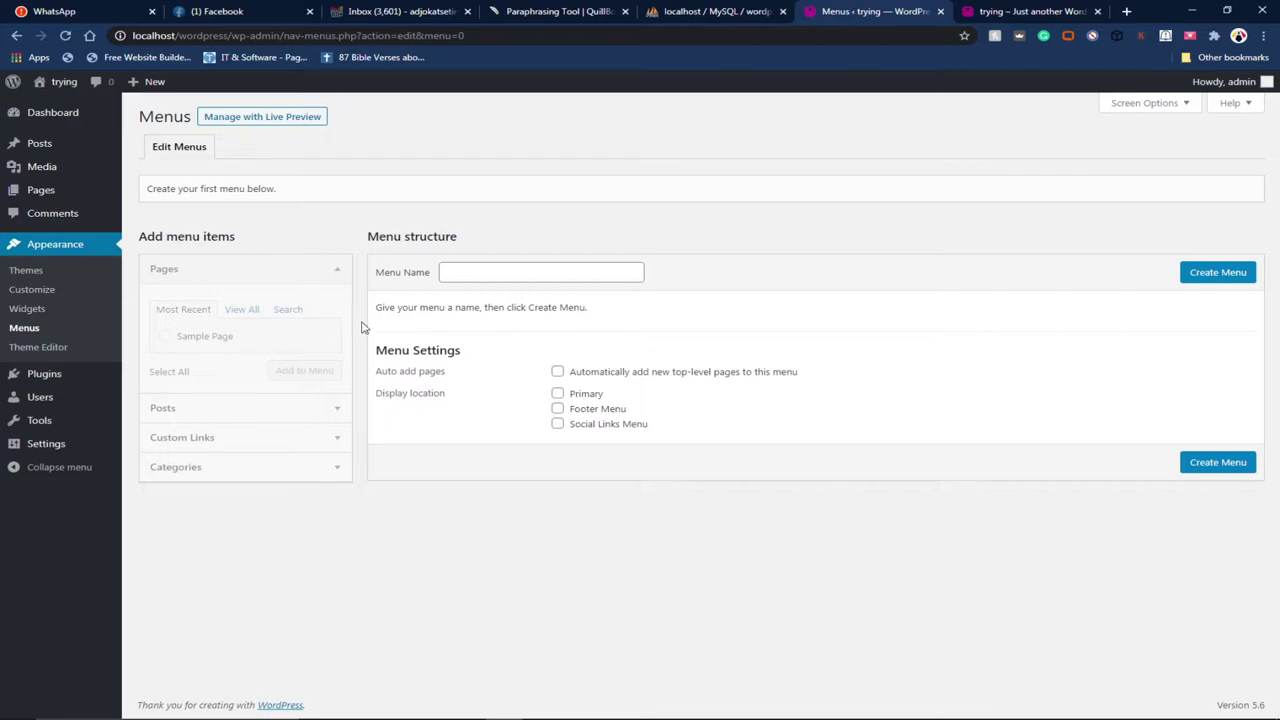
click(480, 274)
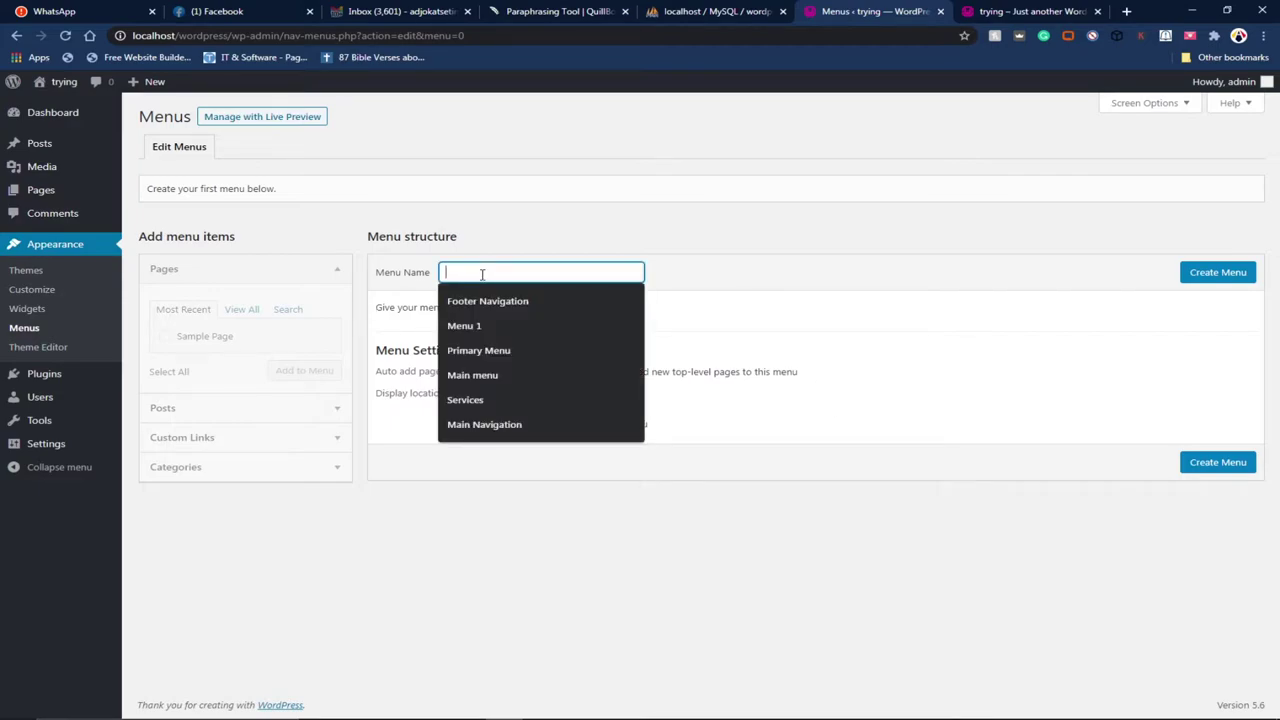
text(main)
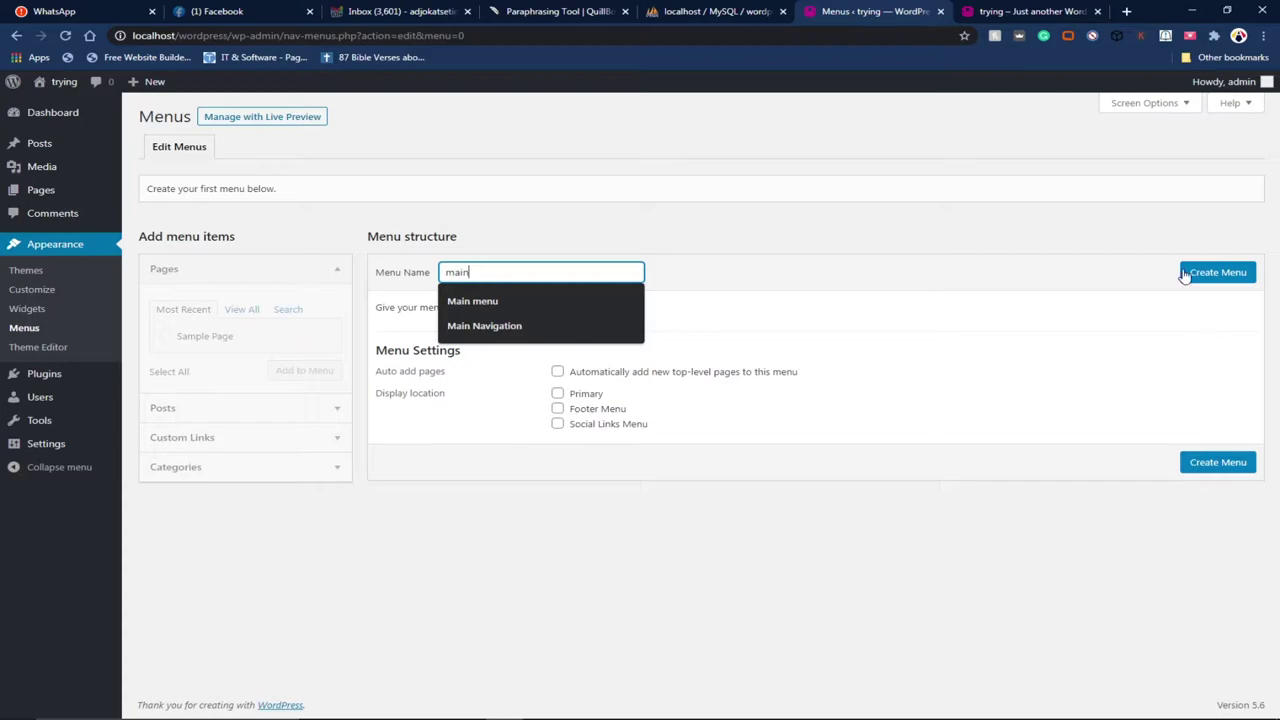
click(1186, 274)
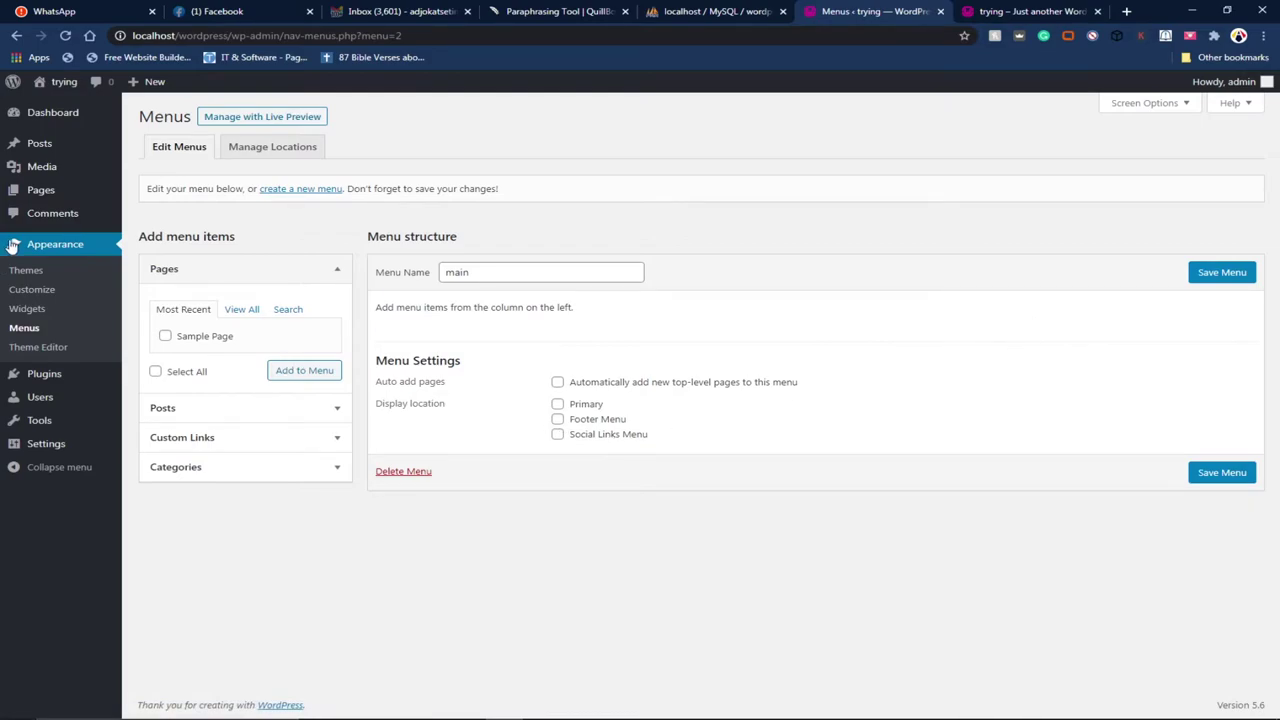
Add a new page titled 'Home', publish it, and view it live at /home/.
mouse_move(40, 195)
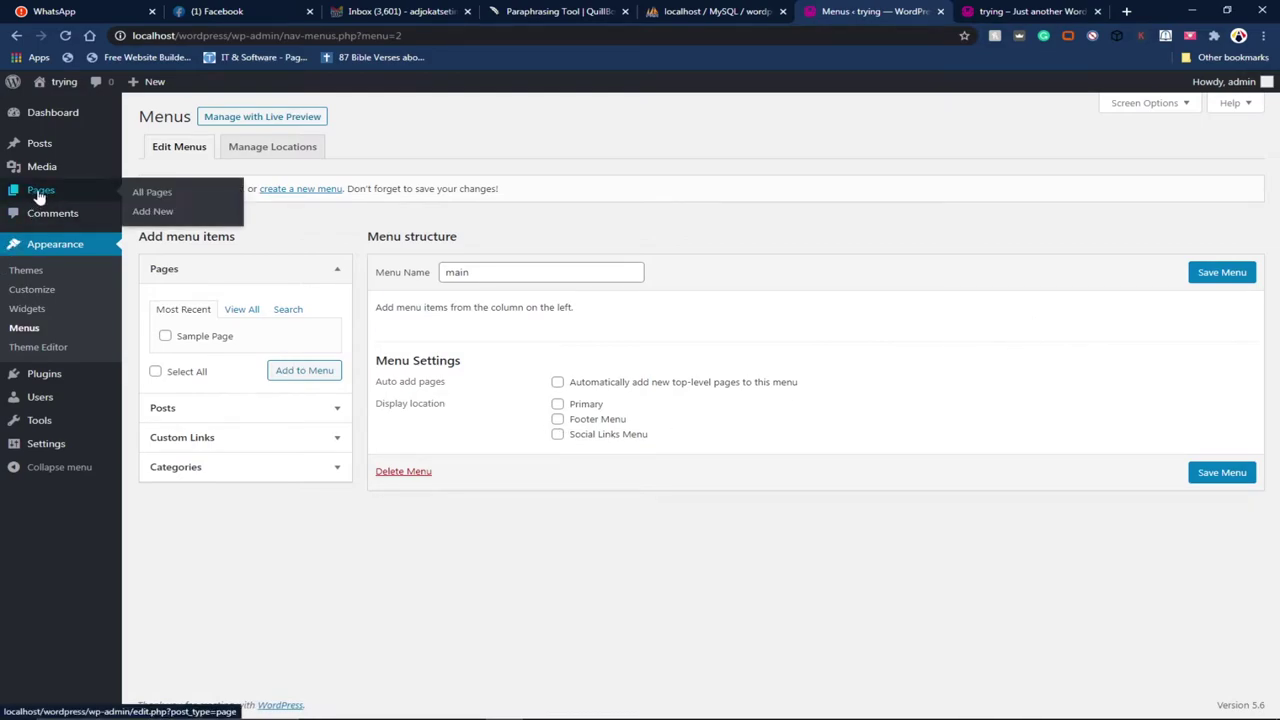
click(160, 213)
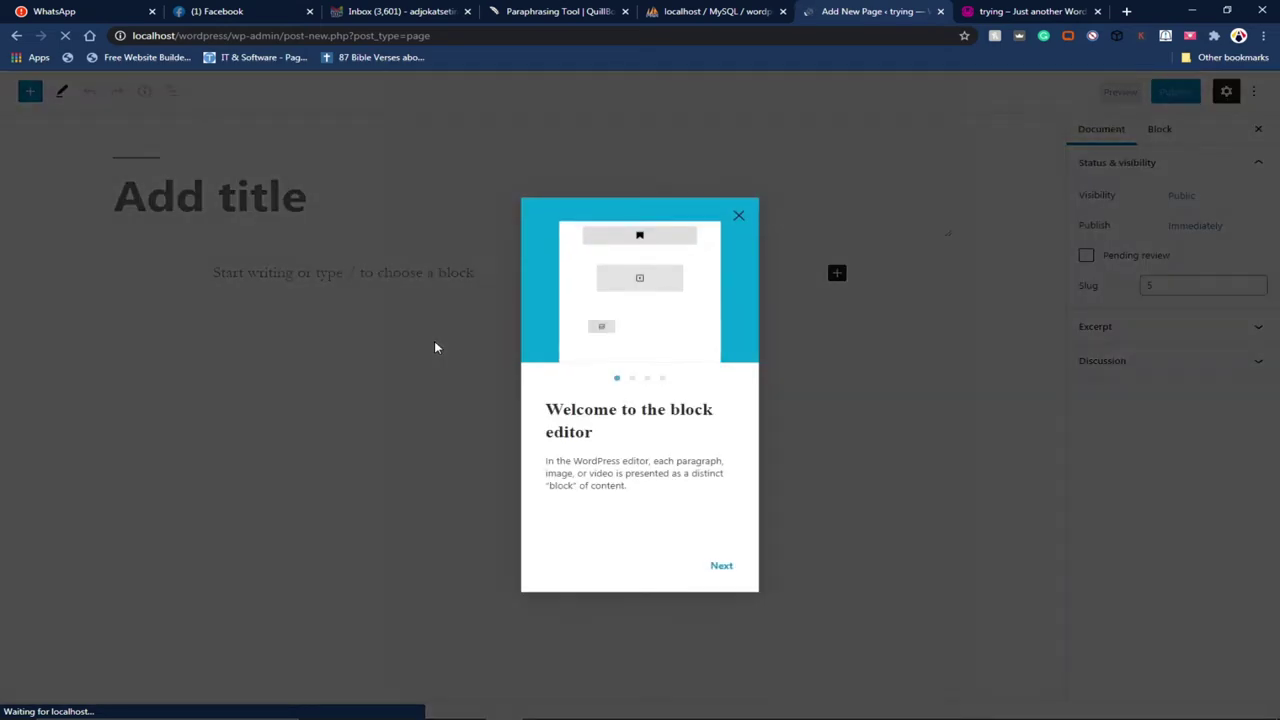
click(738, 218)
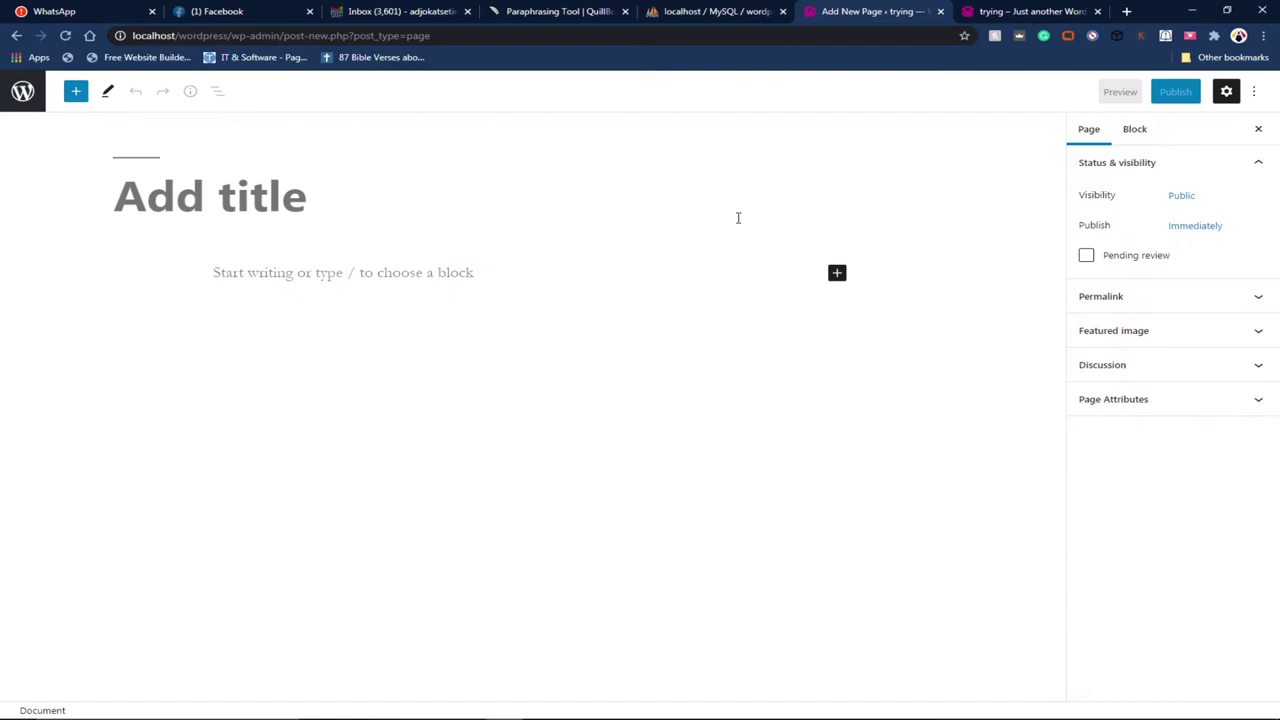
click(289, 201)
text(Home)
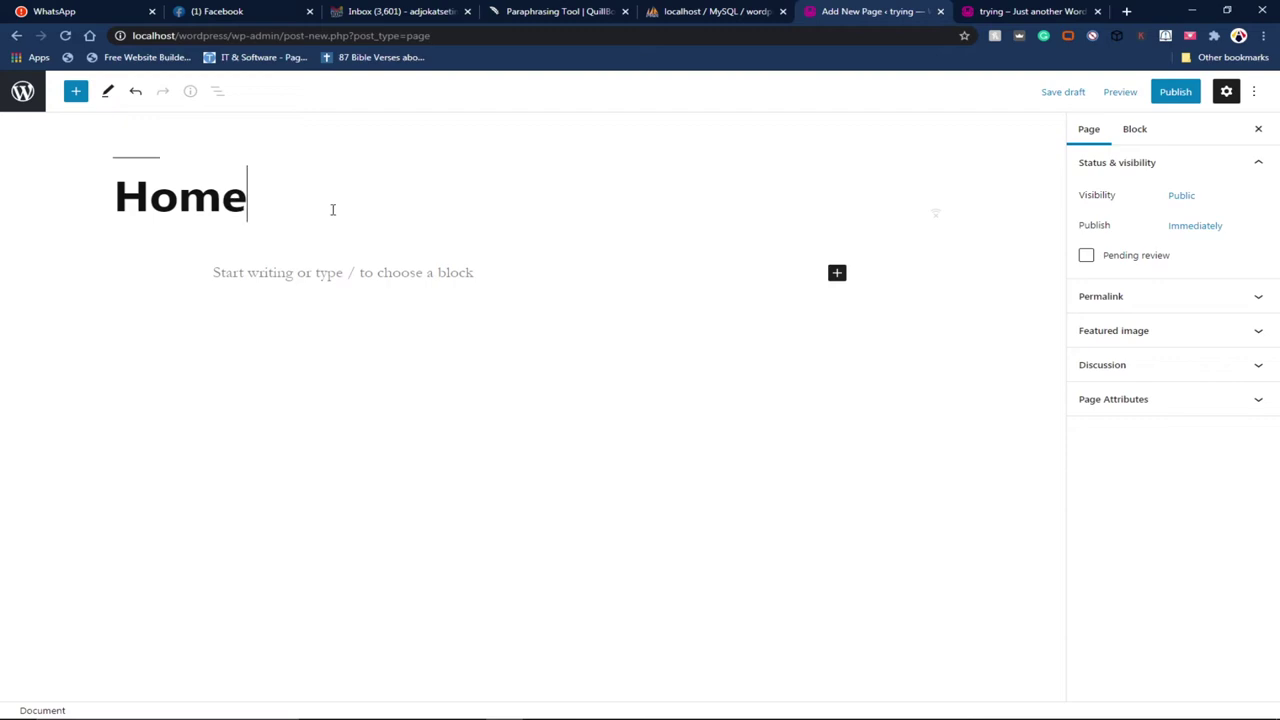
click(1170, 97)
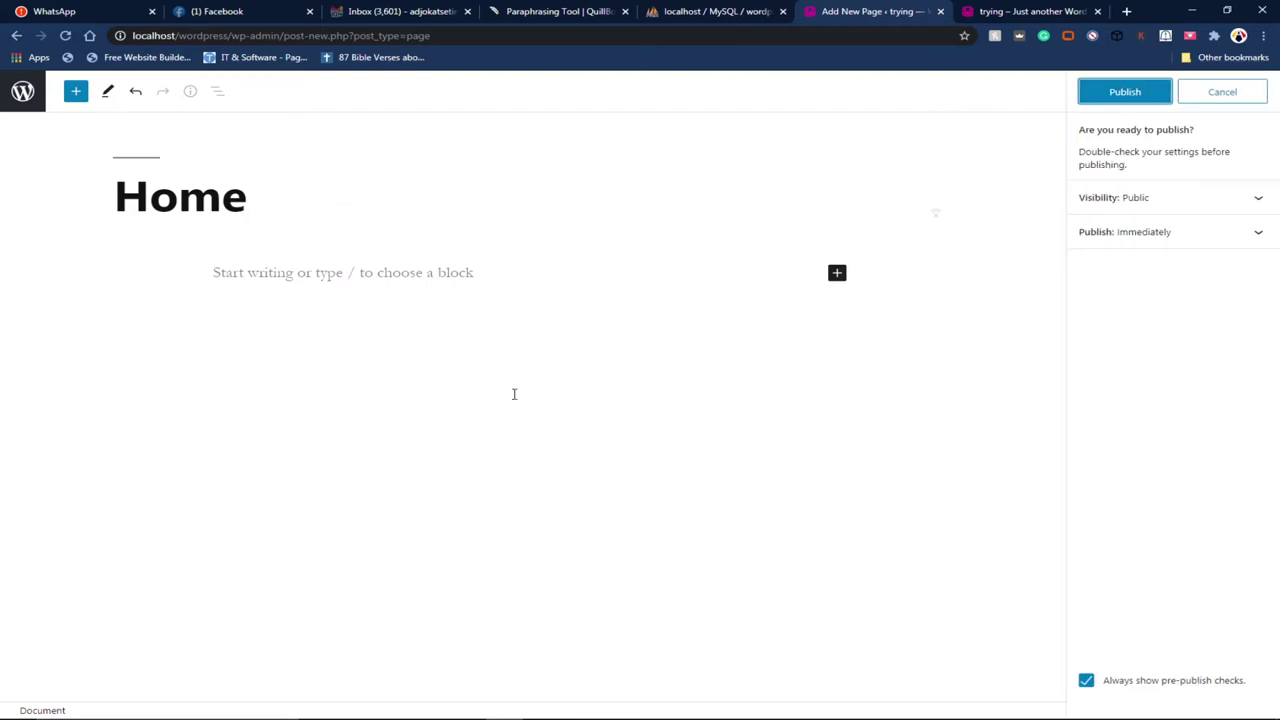
click(1122, 94)
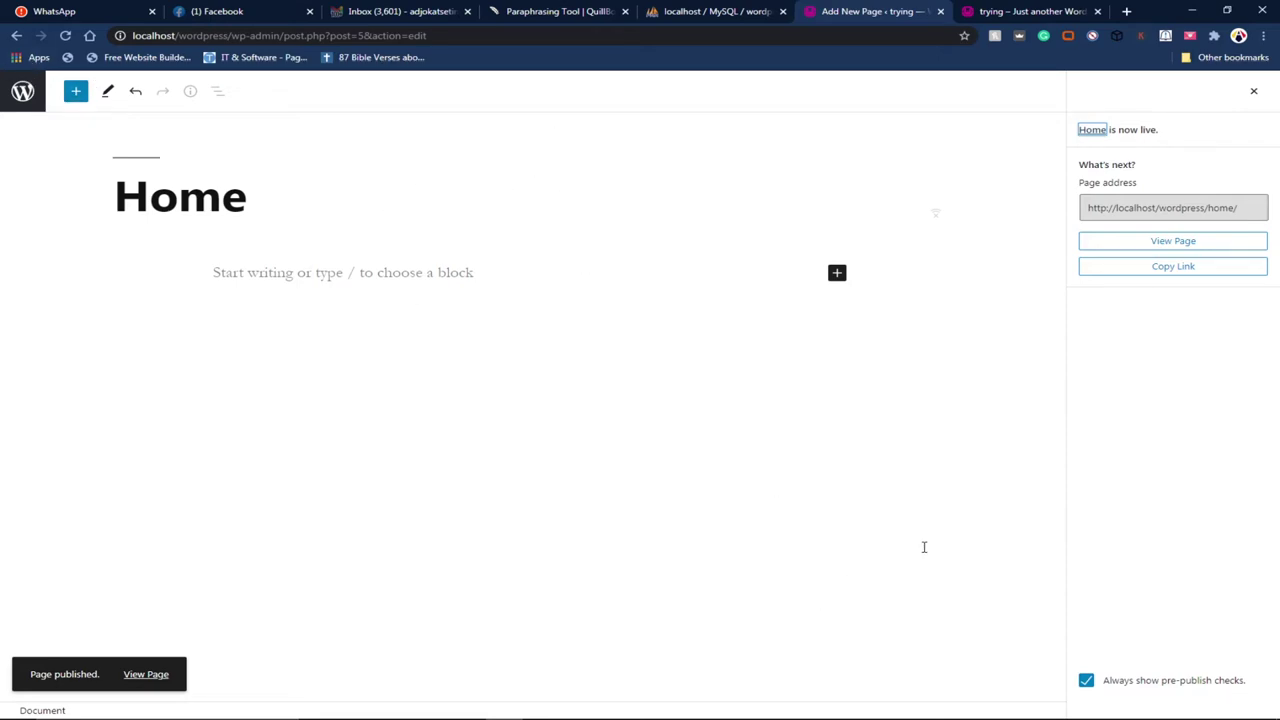
click(1183, 245)
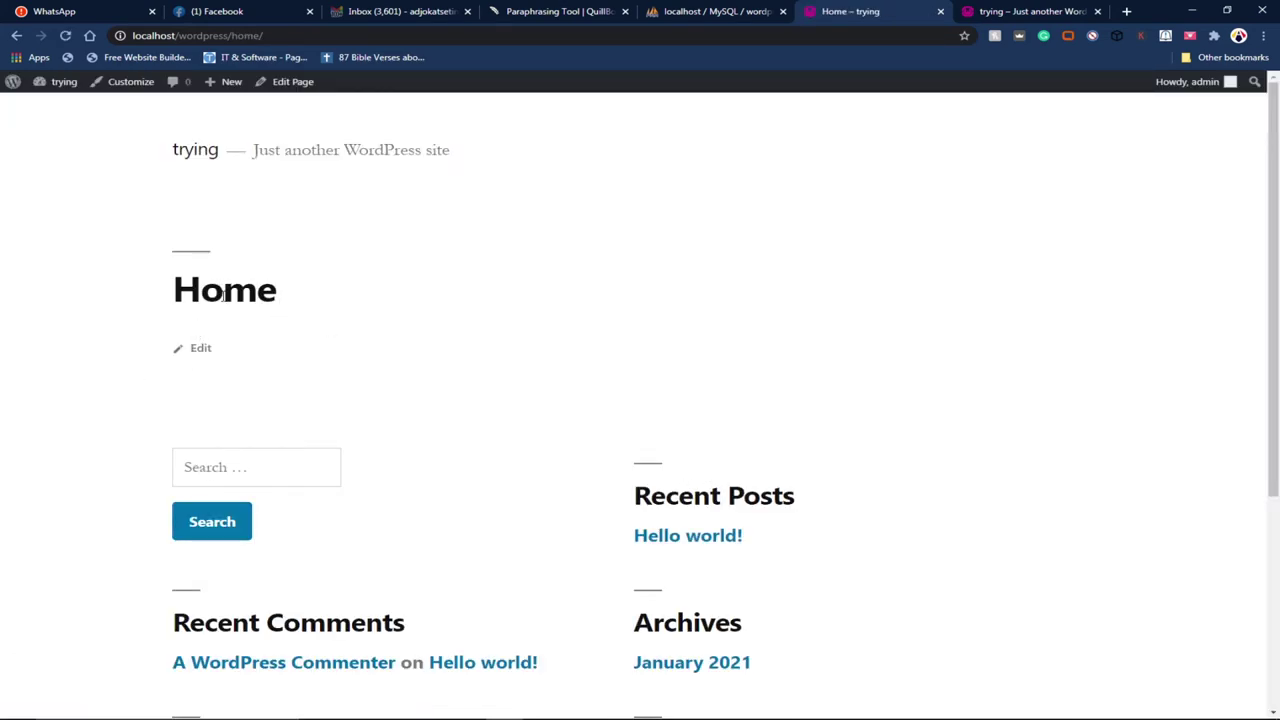
Add a second page titled 'About', publish it, and view it live at /about/.
mouse_move(63, 82)
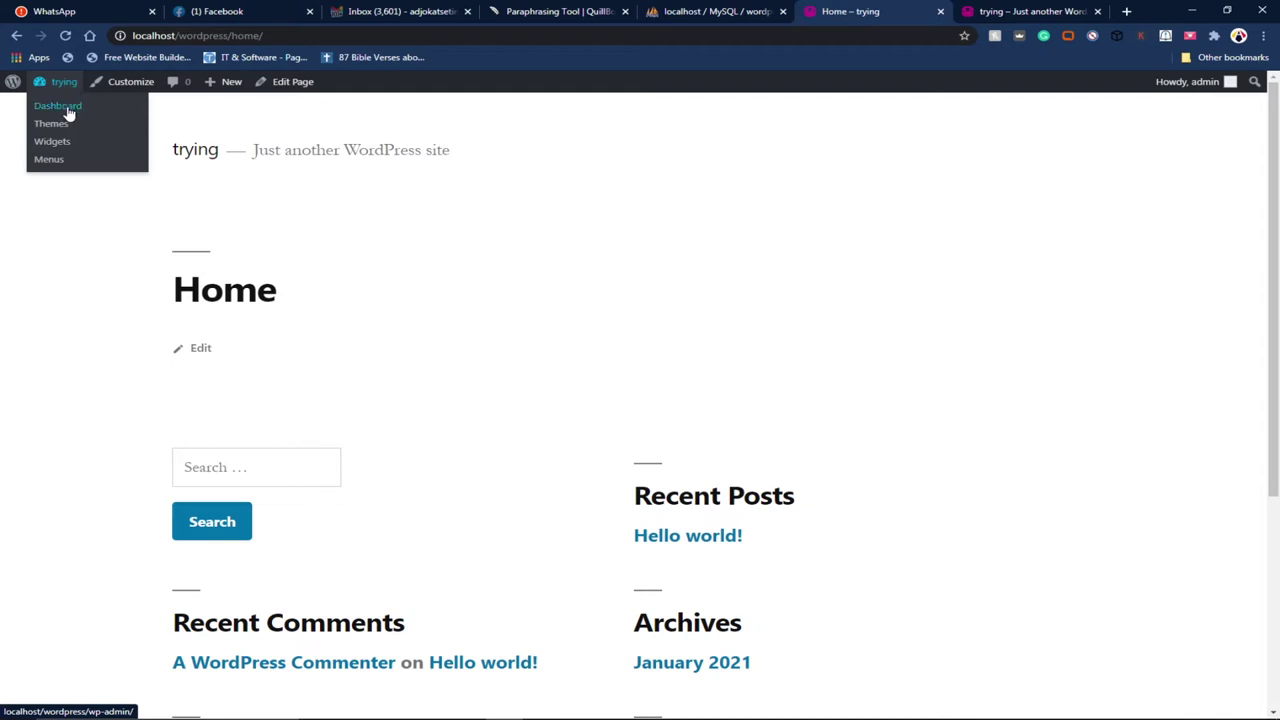
click(67, 110)
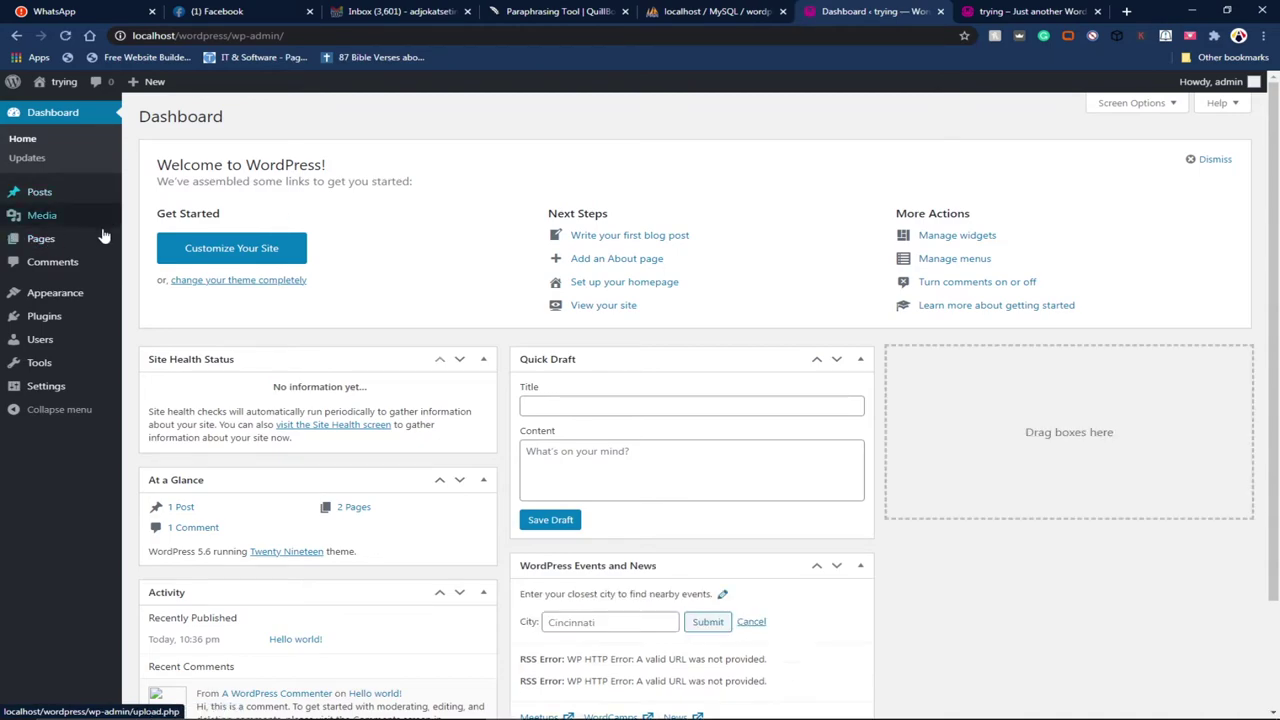
mouse_move(63, 239)
click(160, 259)
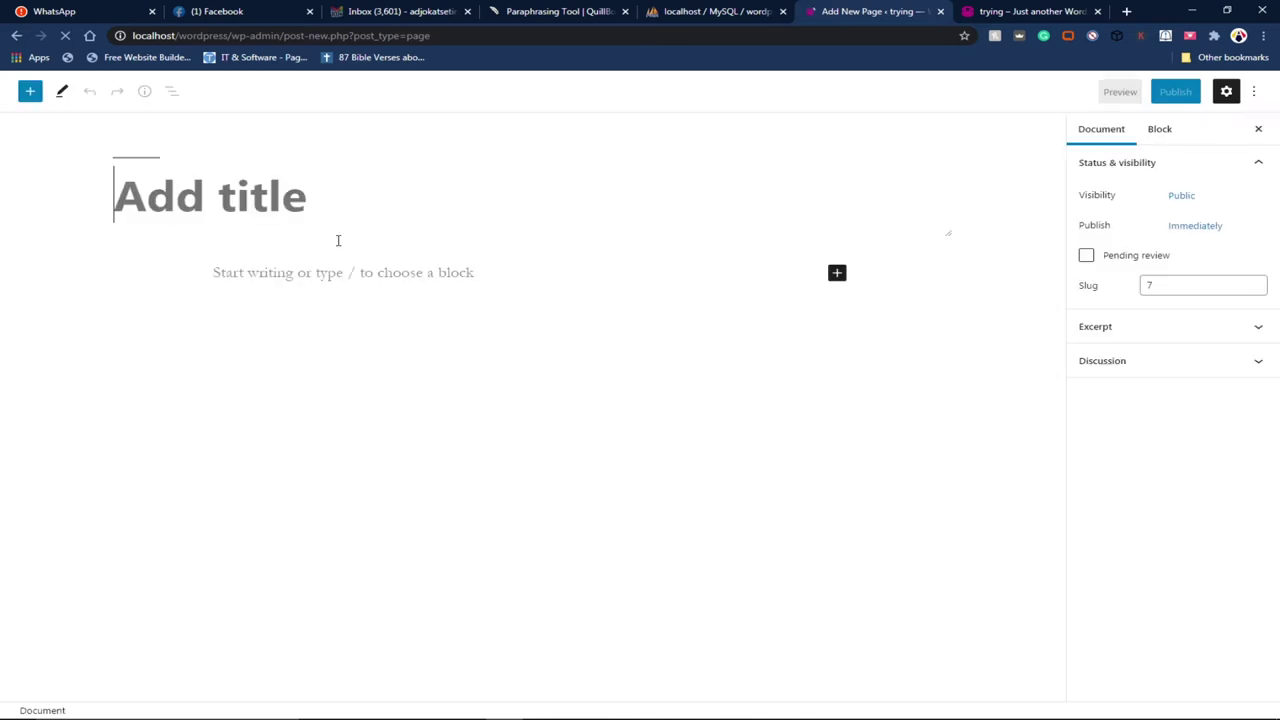
text(About)
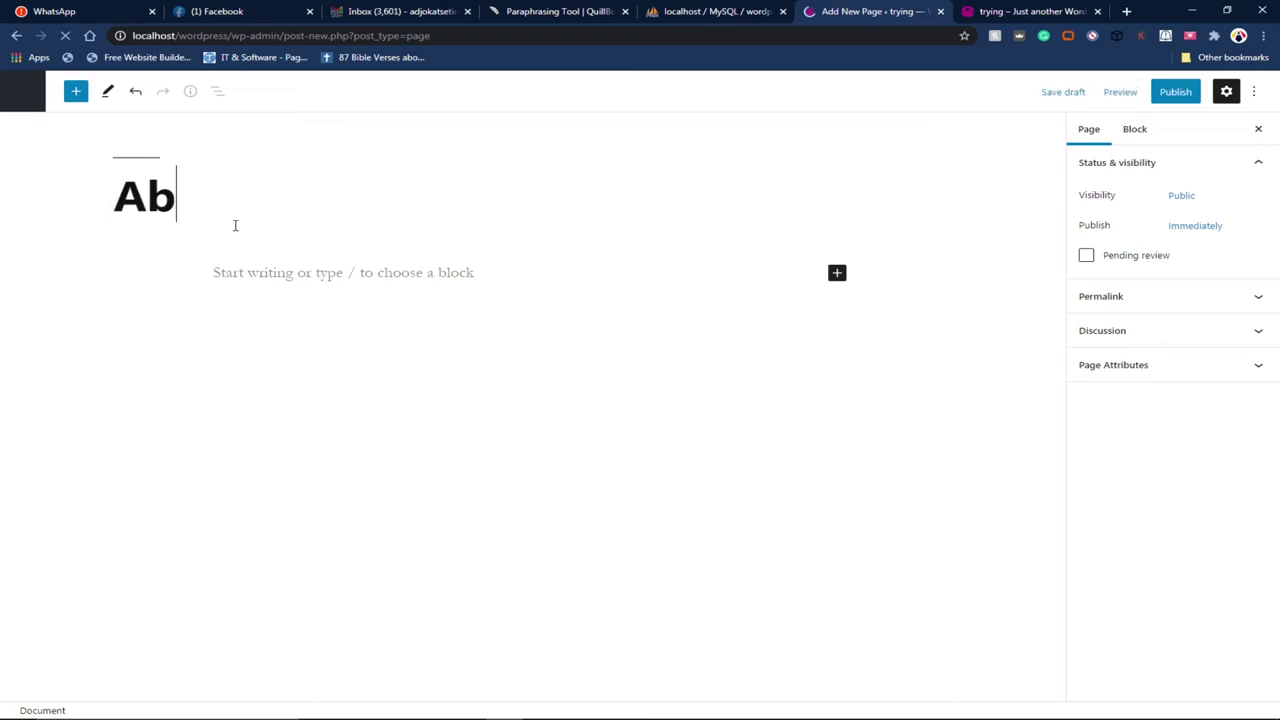
click(1175, 95)
click(1141, 100)
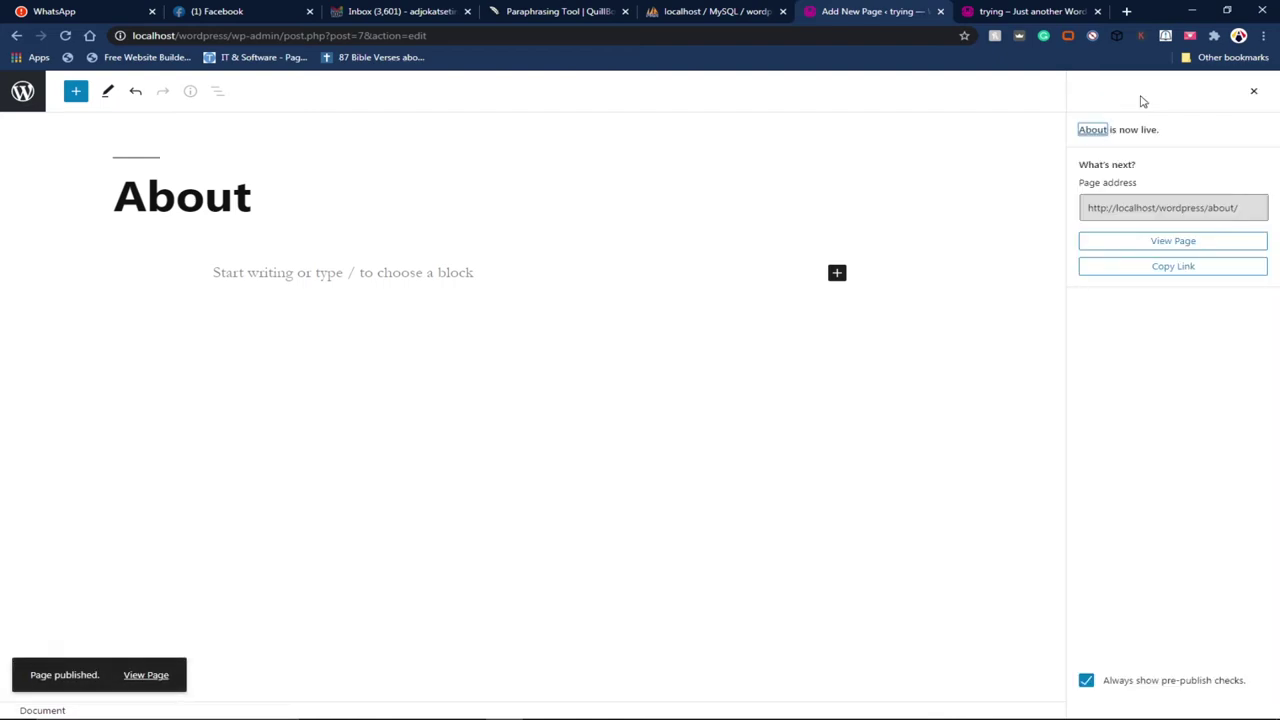
click(1155, 244)
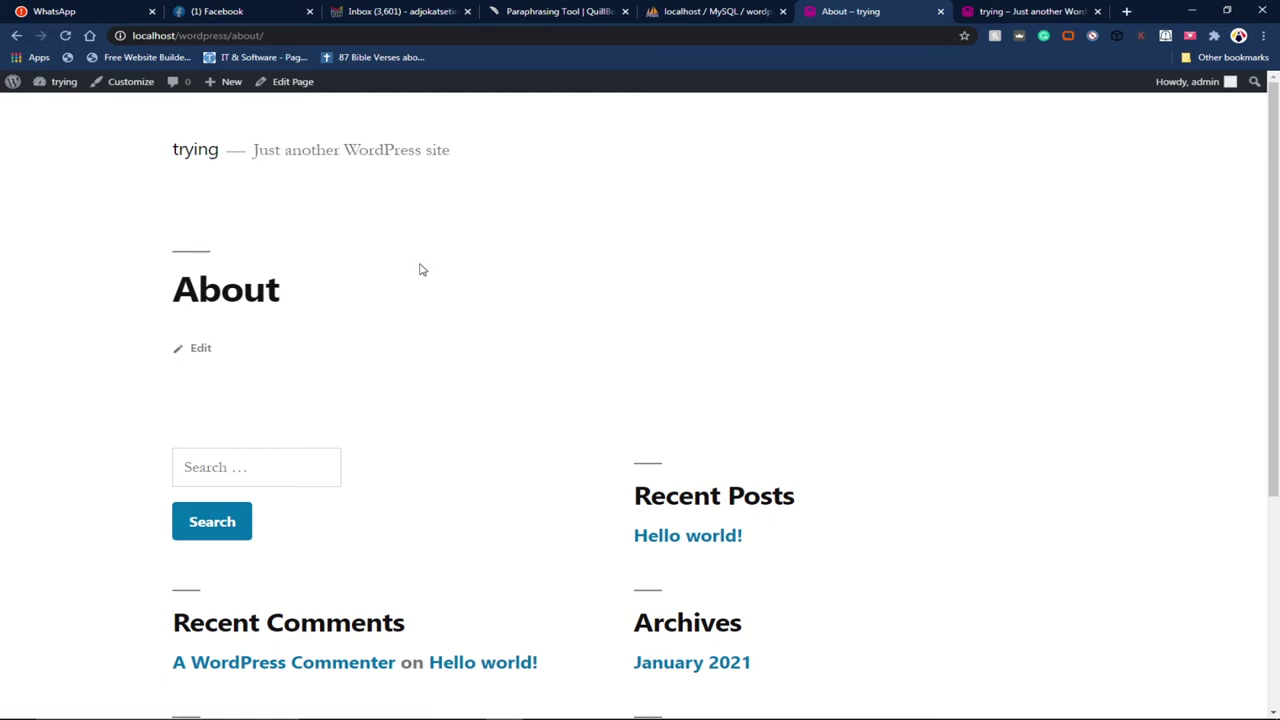
Add the About and Home pages to the 'main' menu.
mouse_move(58, 82)
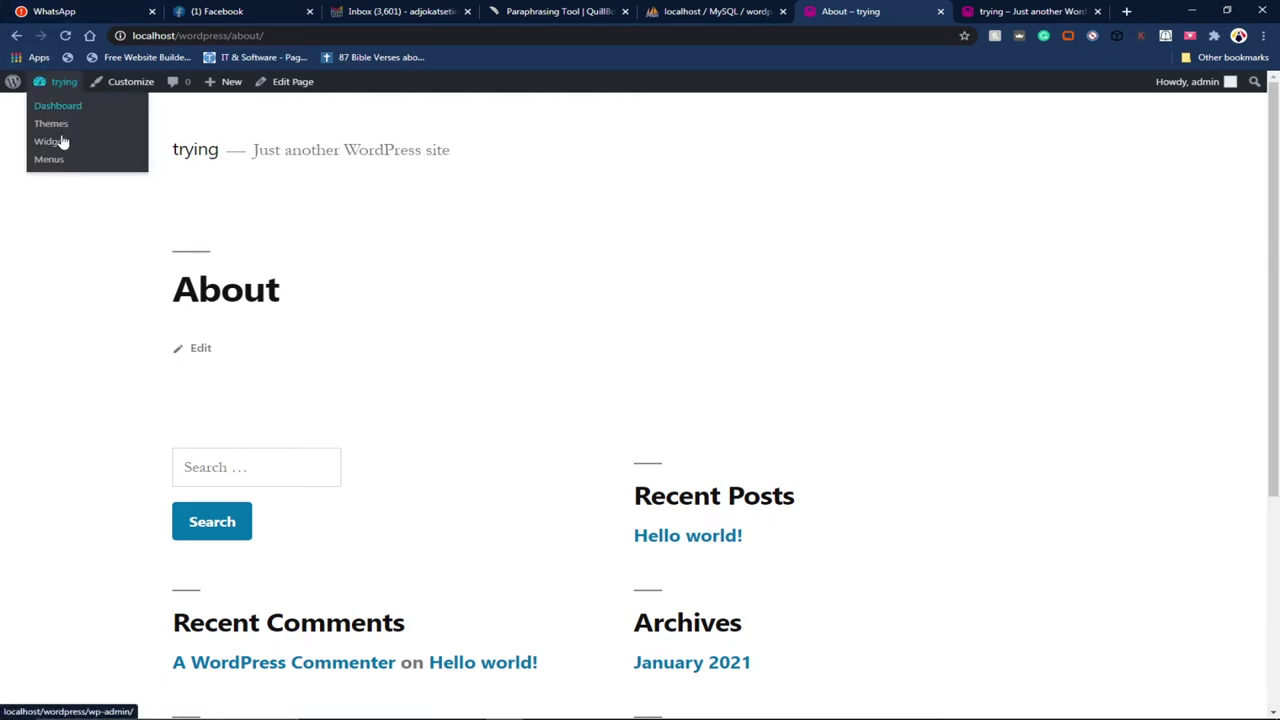
click(60, 162)
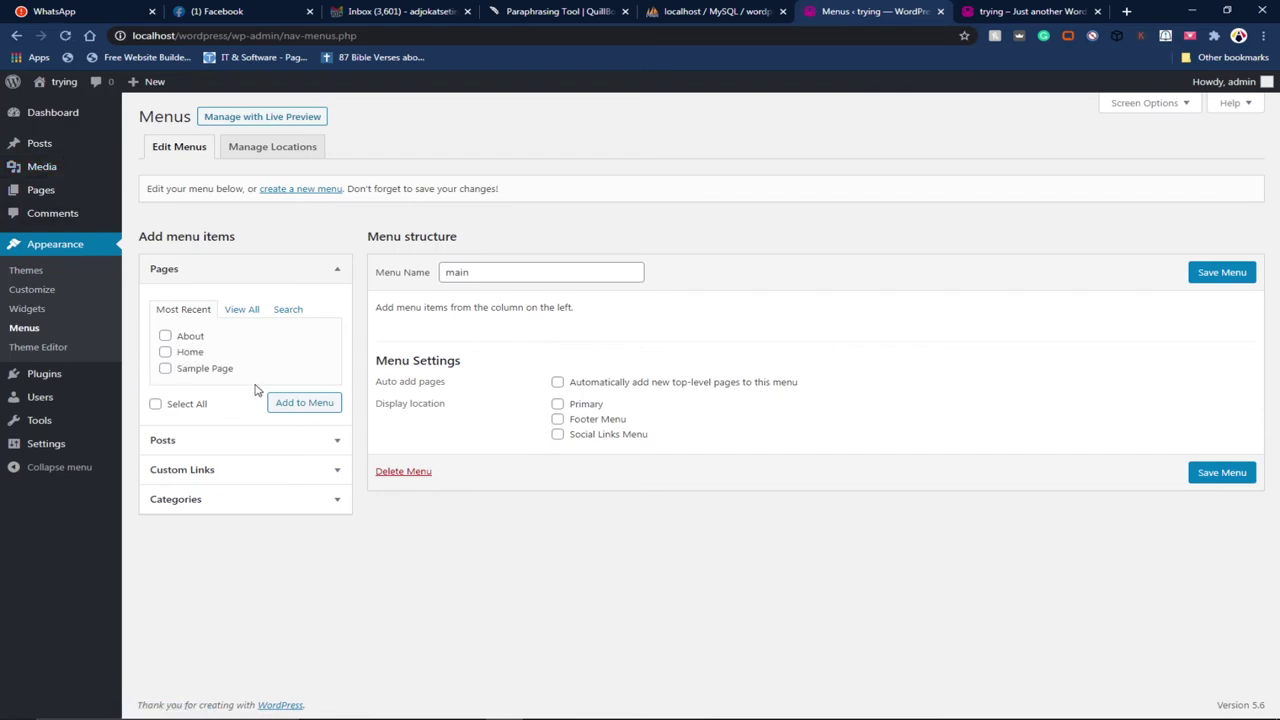
click(165, 336)
click(165, 352)
click(296, 410)
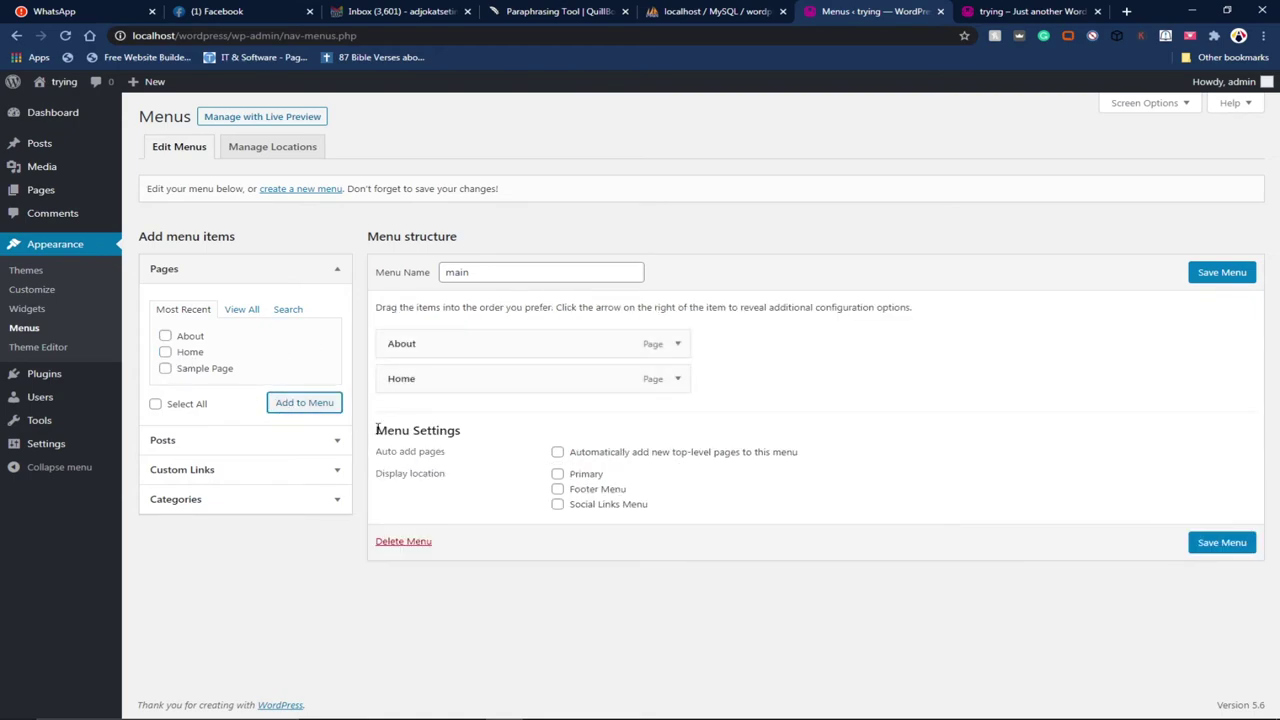
Move Home above About, assign the menu to the Primary location, and save it.
drag(577, 388, 570, 352)
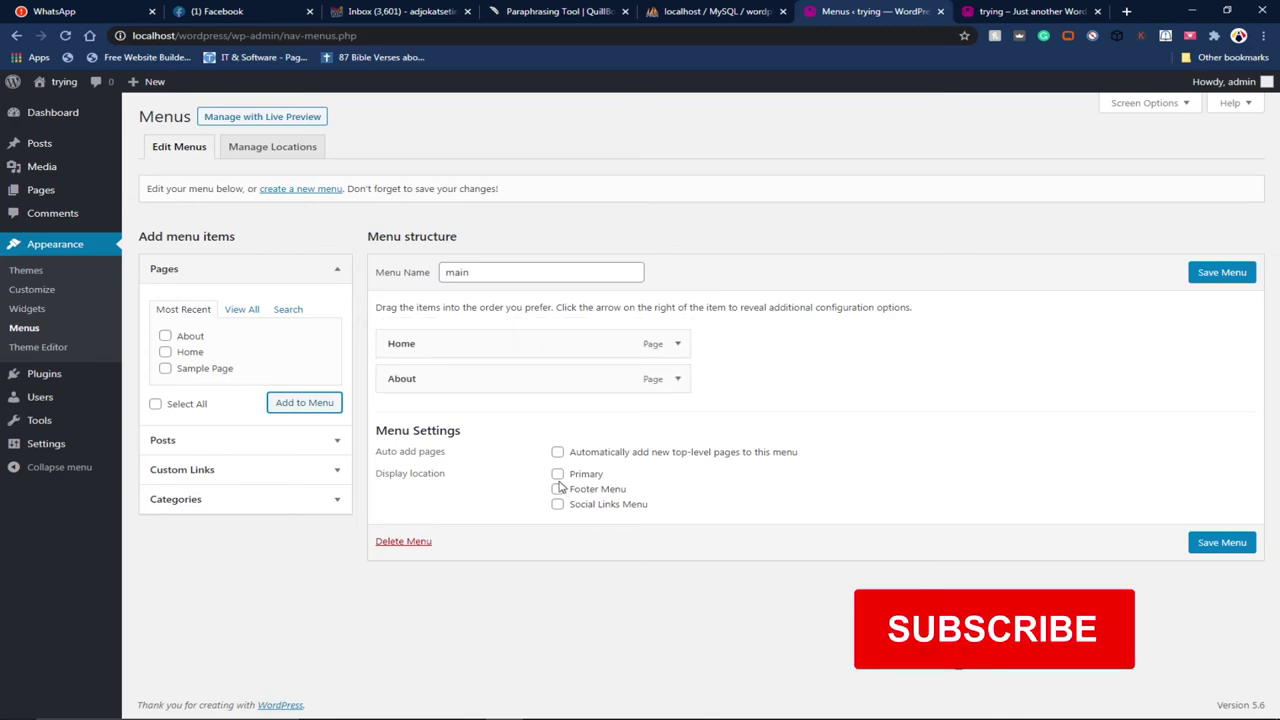
click(557, 474)
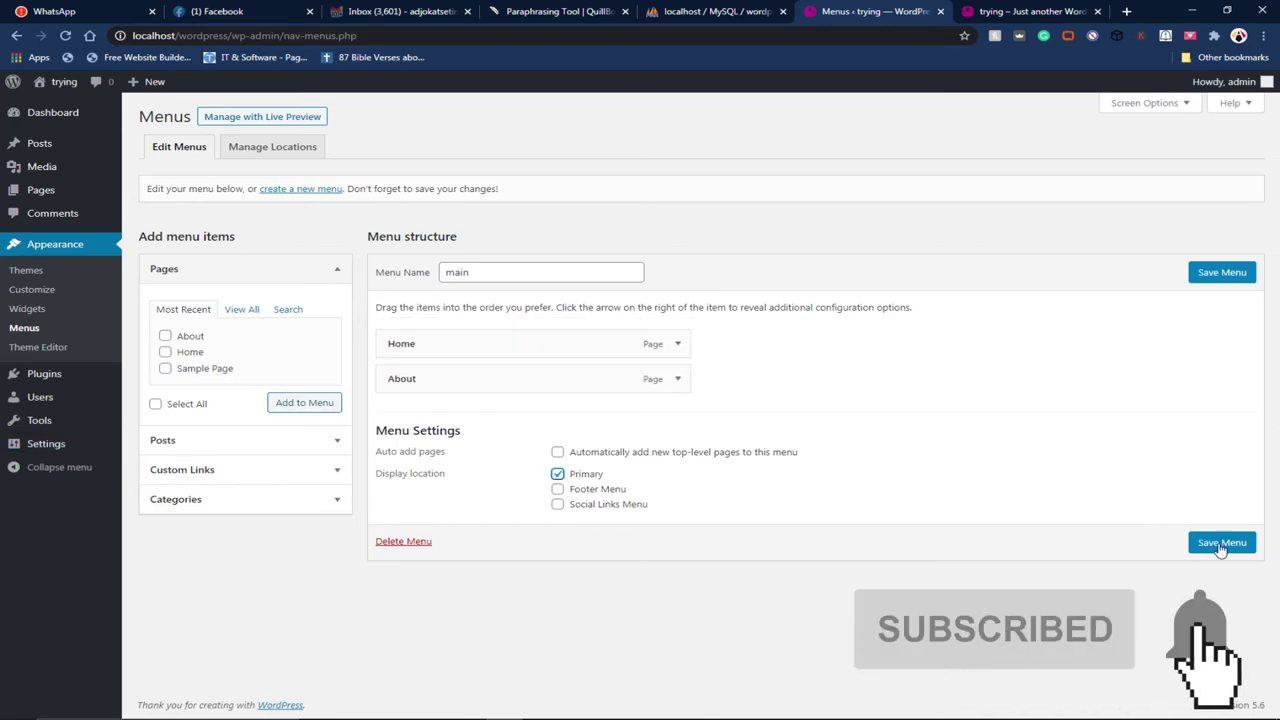
click(1220, 546)
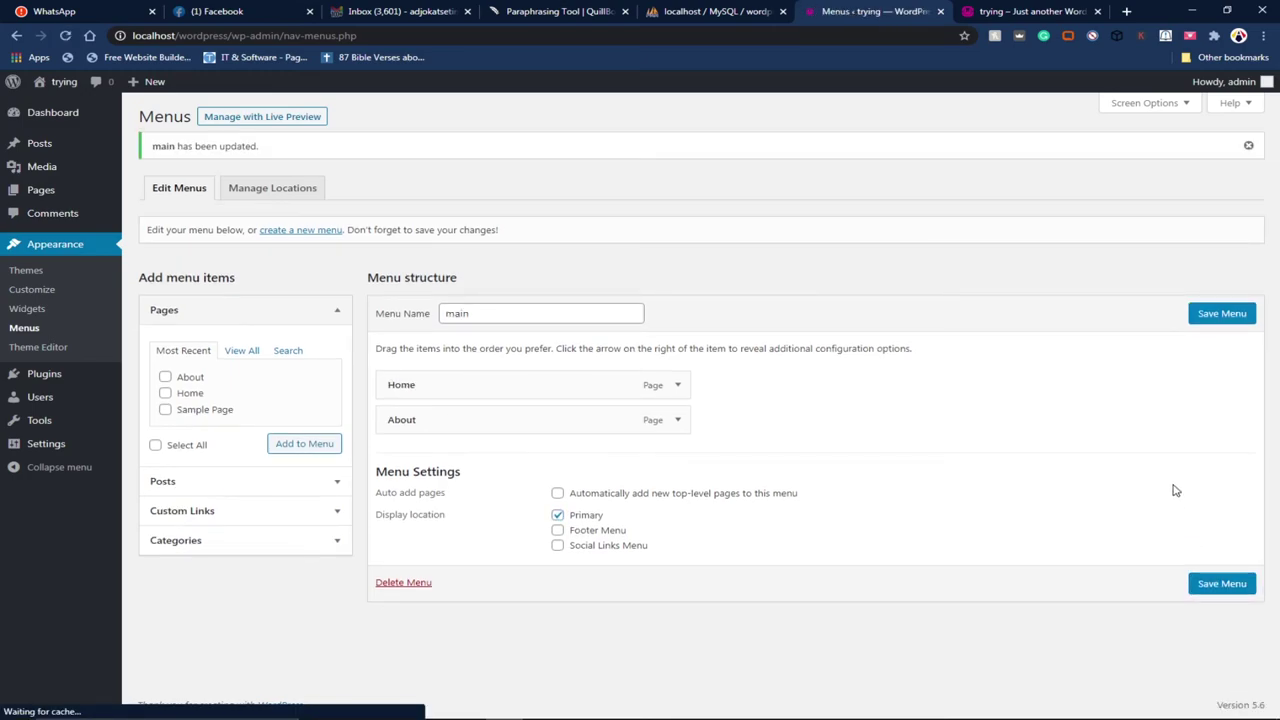
Reload the front-end tab and check that Home and About appear below the site title.
click(1030, 12)
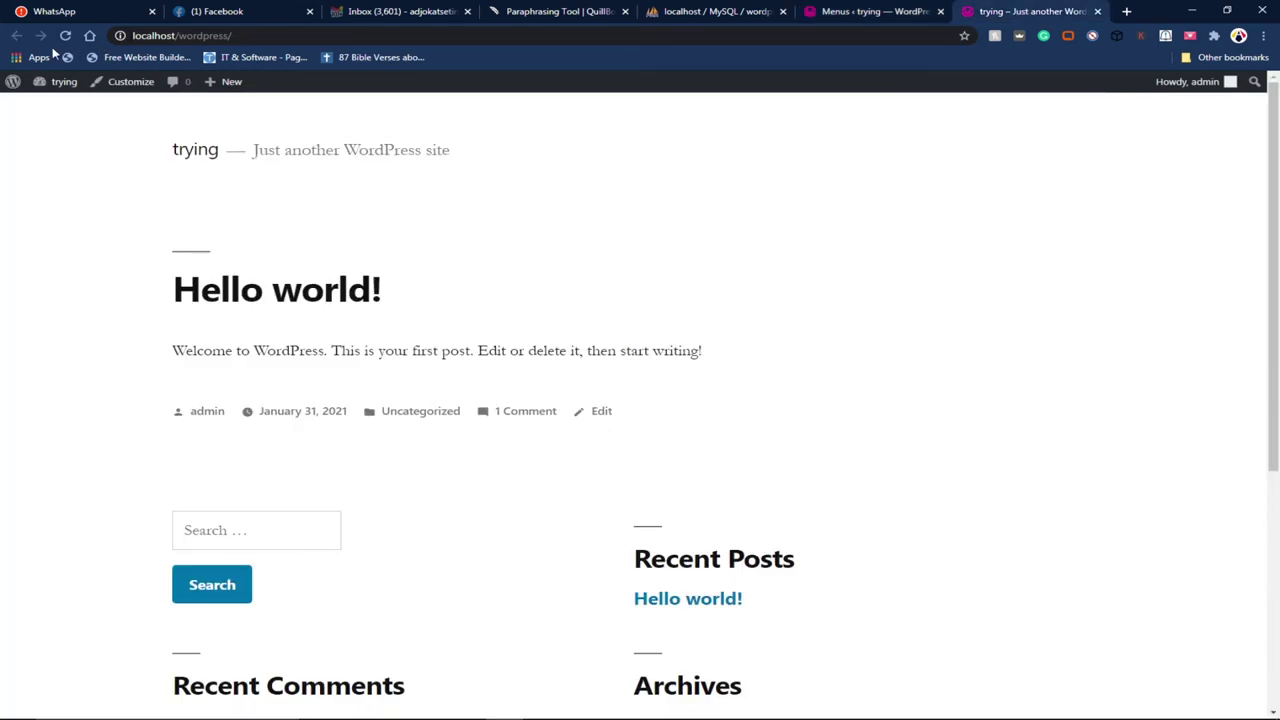
click(64, 35)
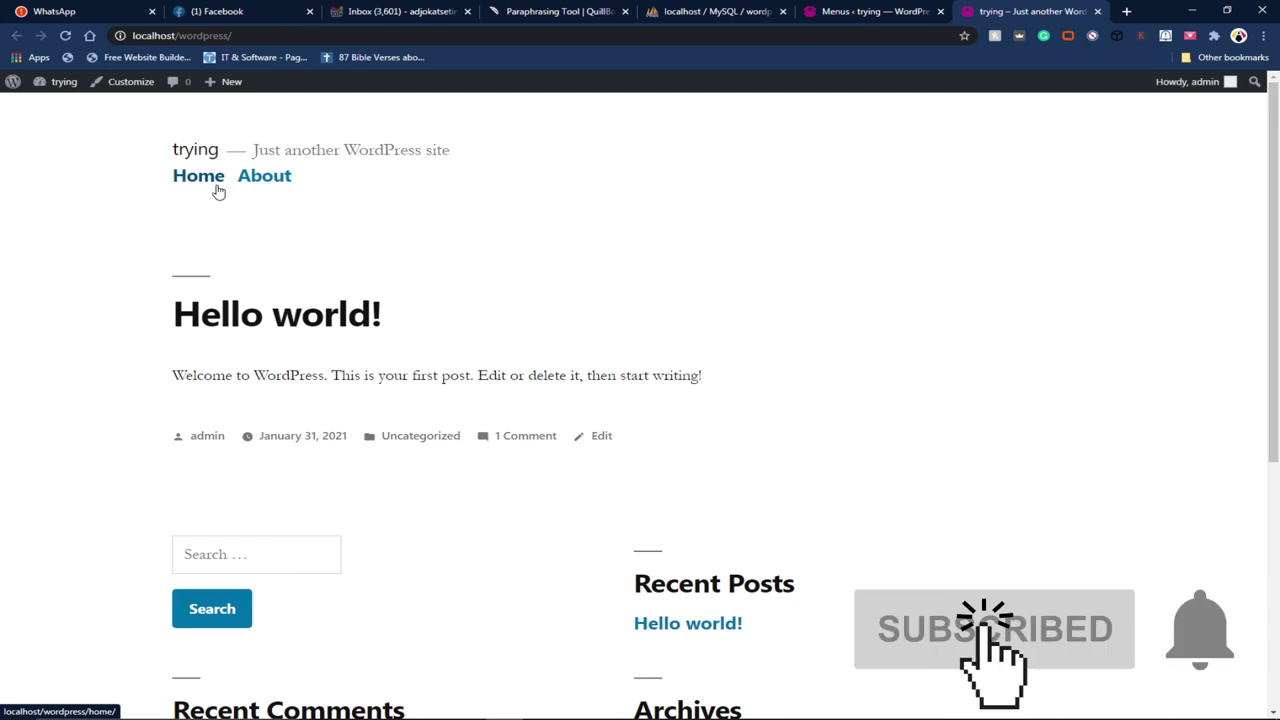
scroll(460, 334, down, 5)
scroll(460, 332, up, 10)
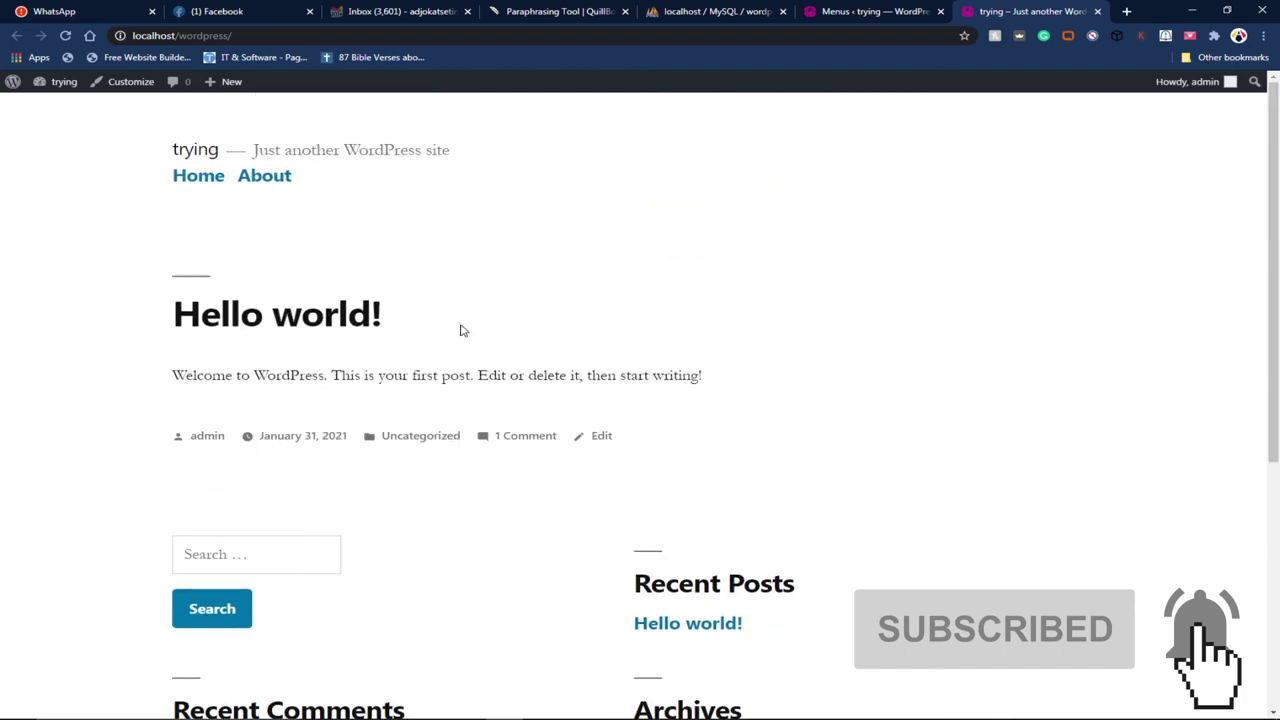
scroll(460, 329, down, 10)
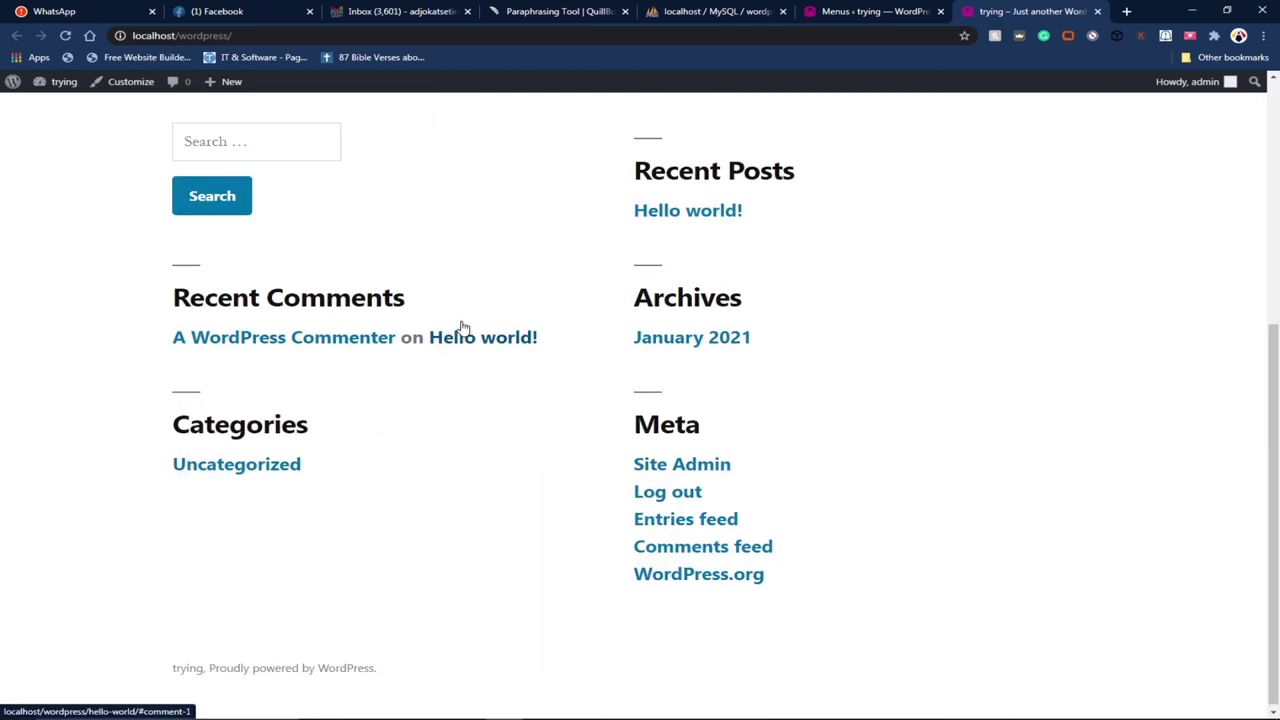
scroll(462, 327, up, 4)
scroll(462, 327, up, 1)
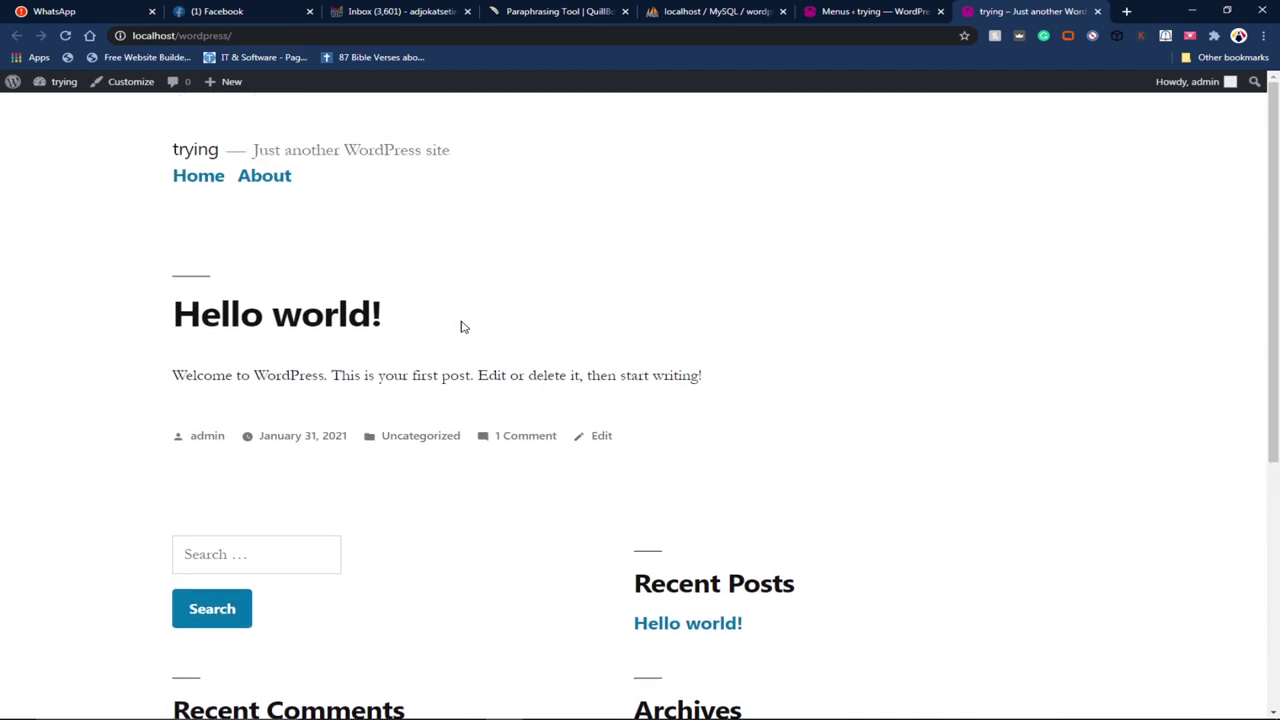